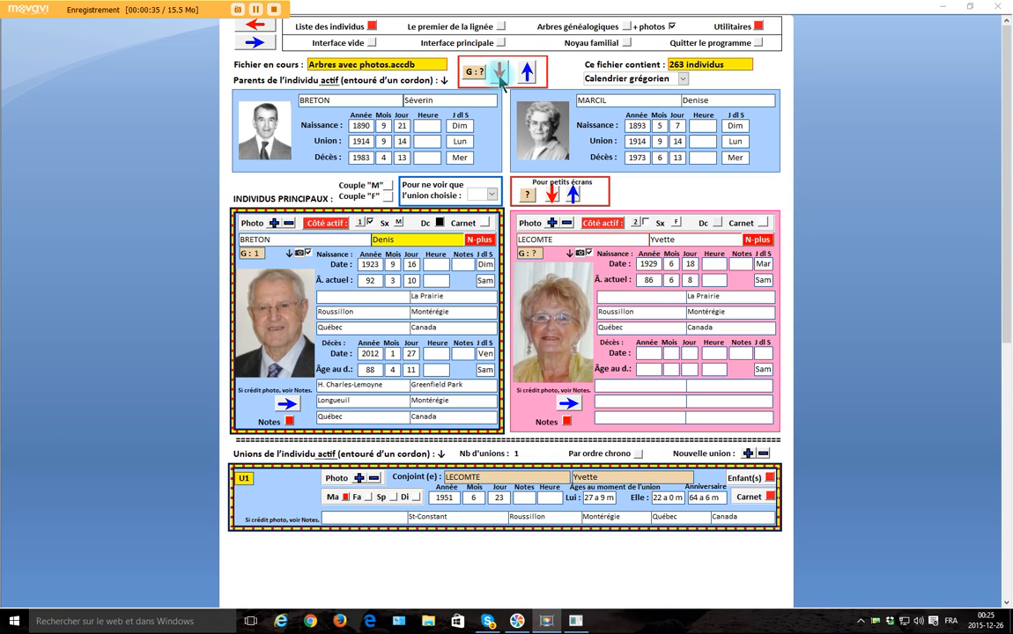
Examine the record of the active individual's parents and the children page of his union, ending back in the main interface
left_click(499, 74)
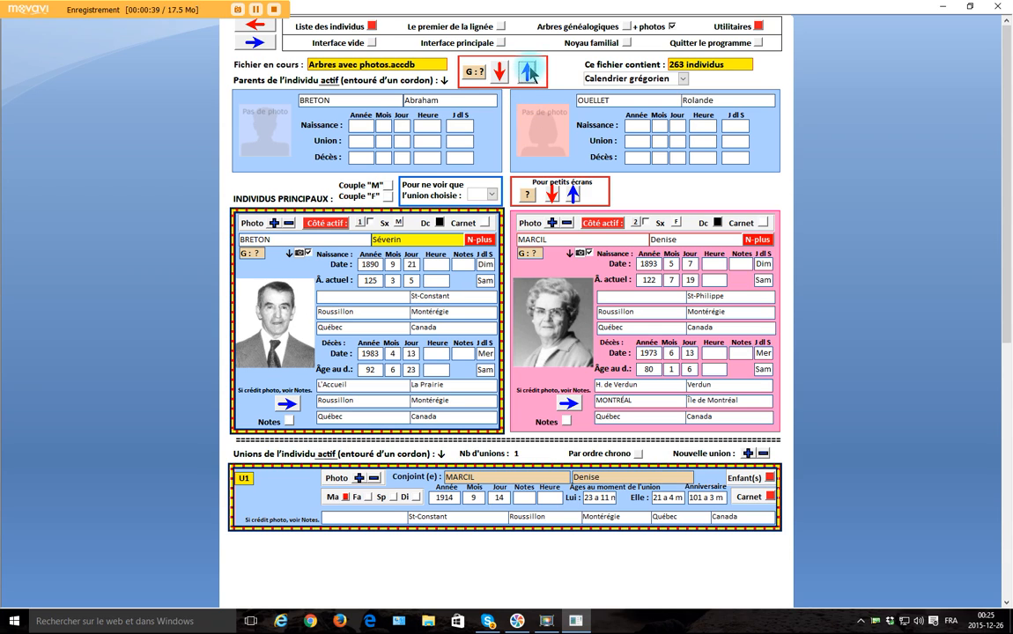
left_click(528, 73)
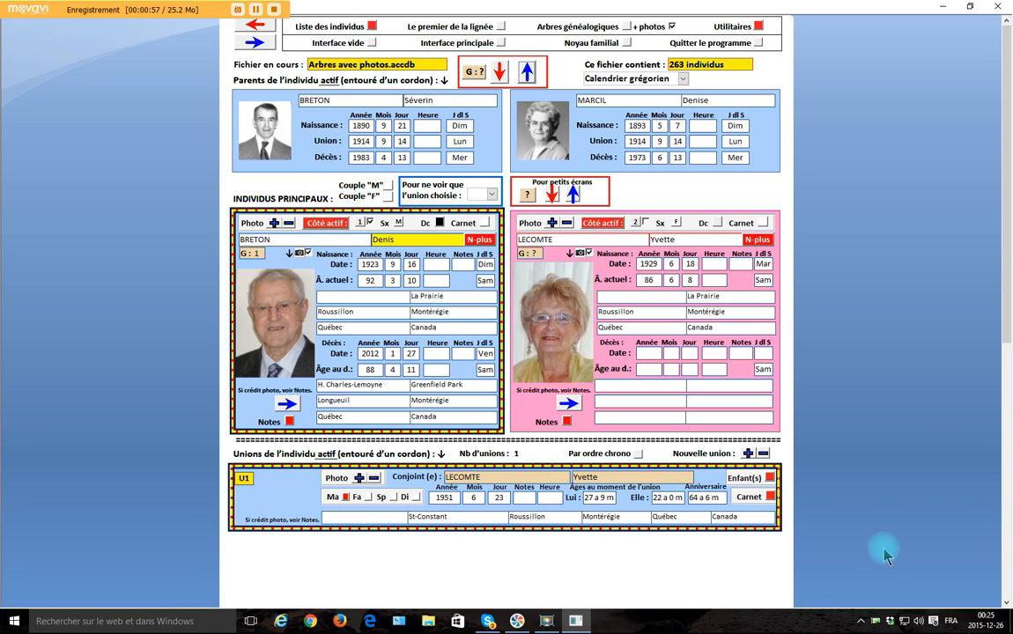
left_click(771, 477)
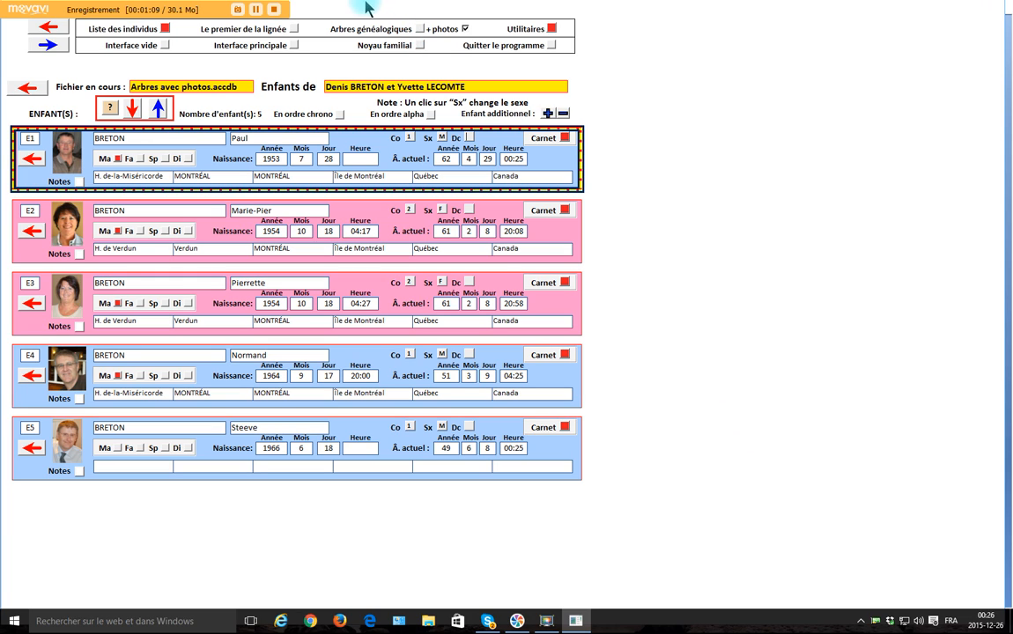
left_click(295, 45)
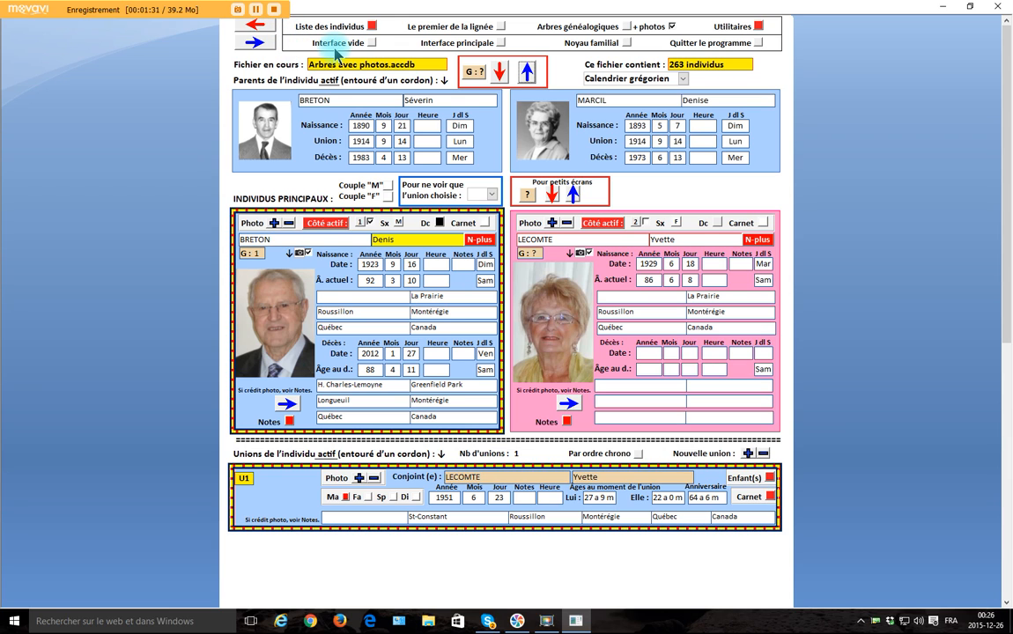
Load the individual on line 64 of the list of individuals as the active individual in the main interface
left_click(373, 27)
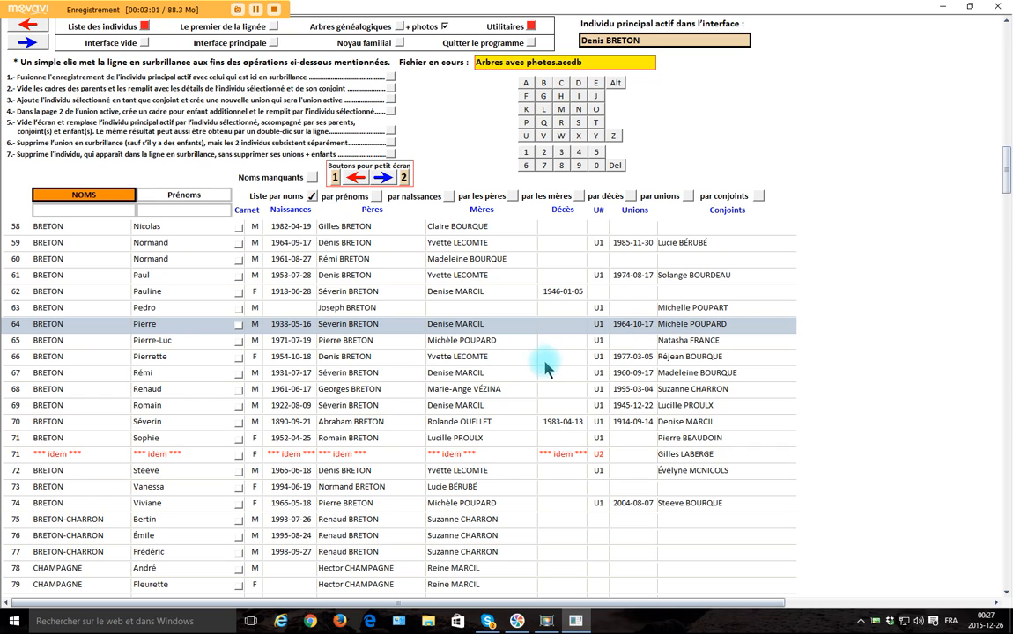
double_click(187, 328)
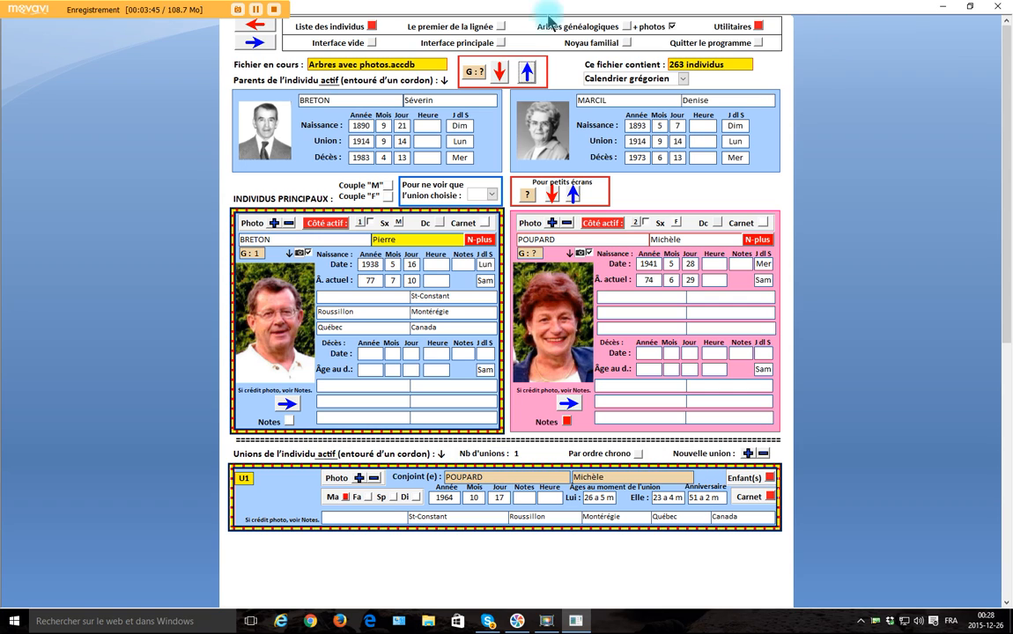
Search the list of individuals for surnames beginning with "ma" and first names beginning with "v"
left_click(372, 26)
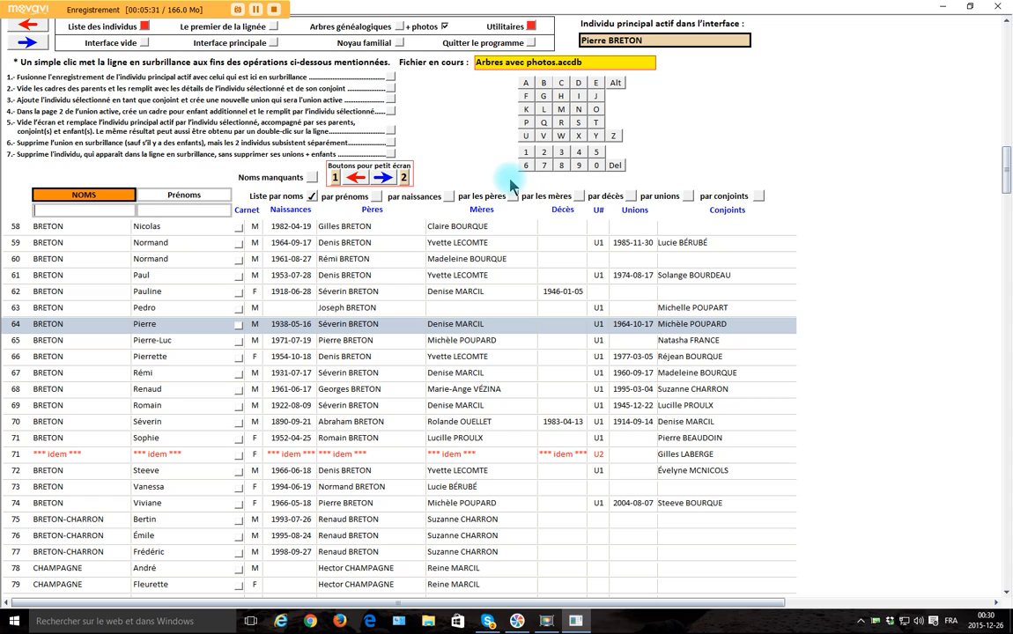
left_click(97, 192)
type("ma")
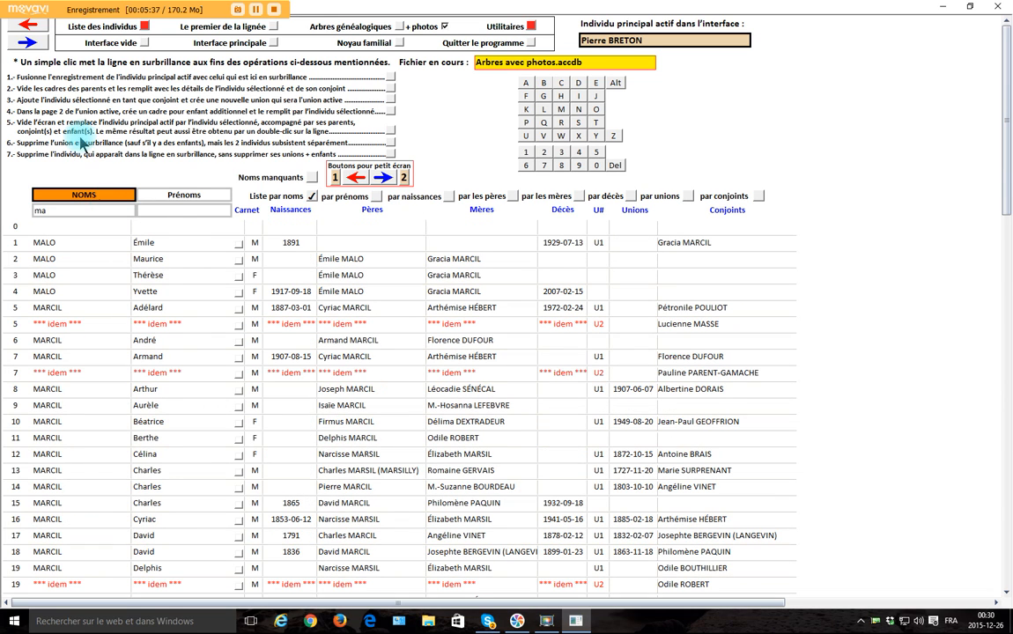
left_click(176, 212)
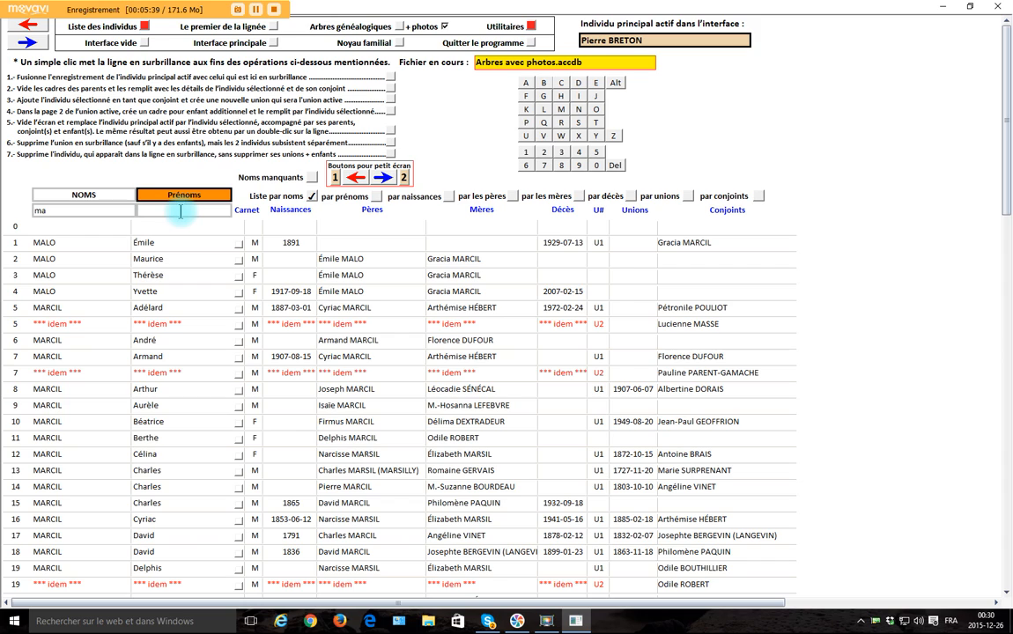
type("v")
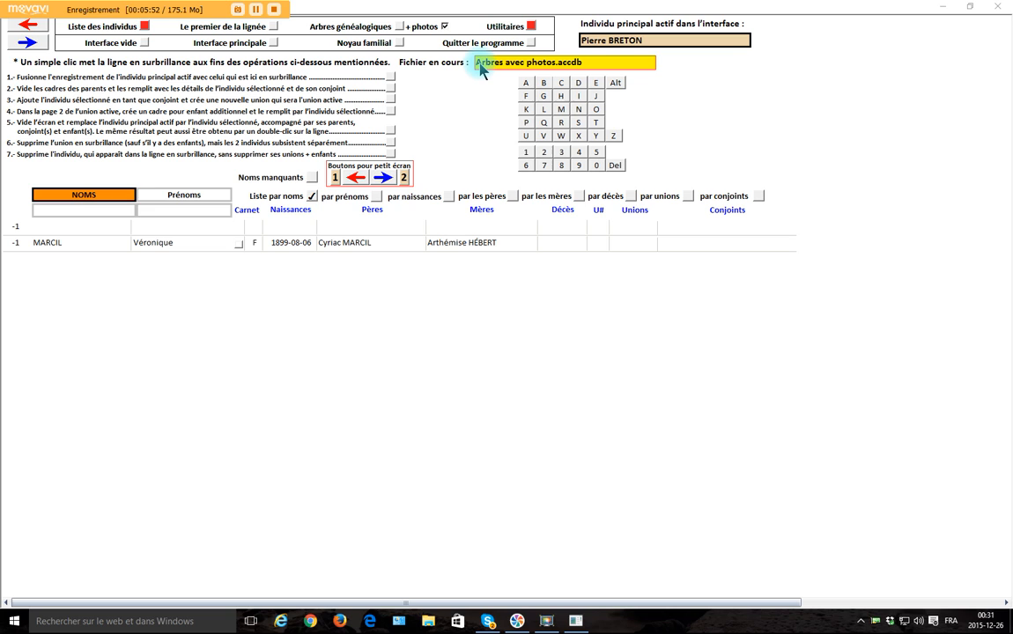
Filter the list by surname initial M and first-name initial V, and clear both filters
left_click(562, 111)
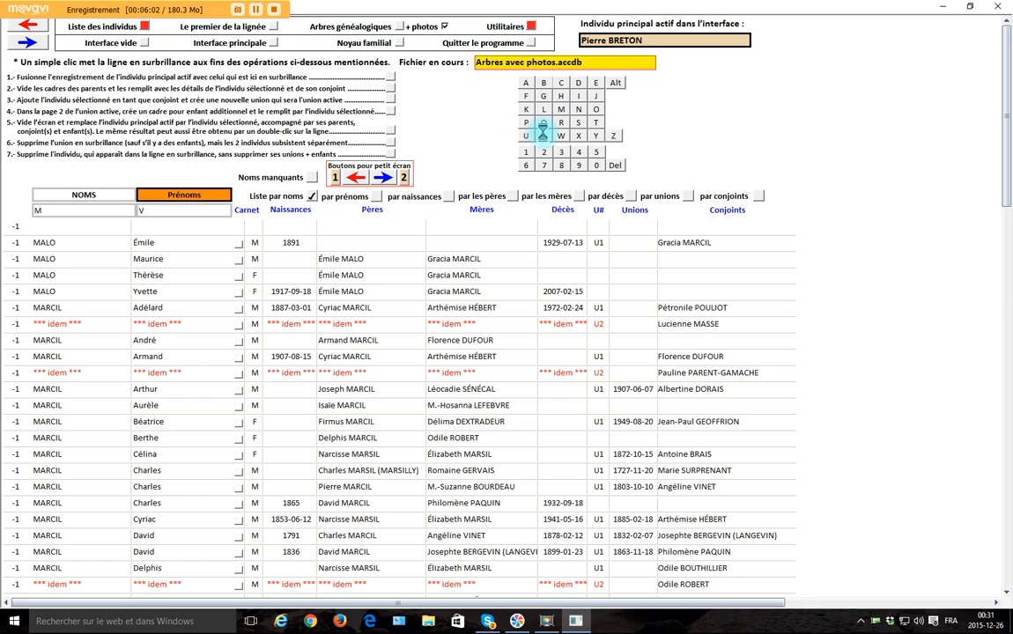
left_click(543, 134)
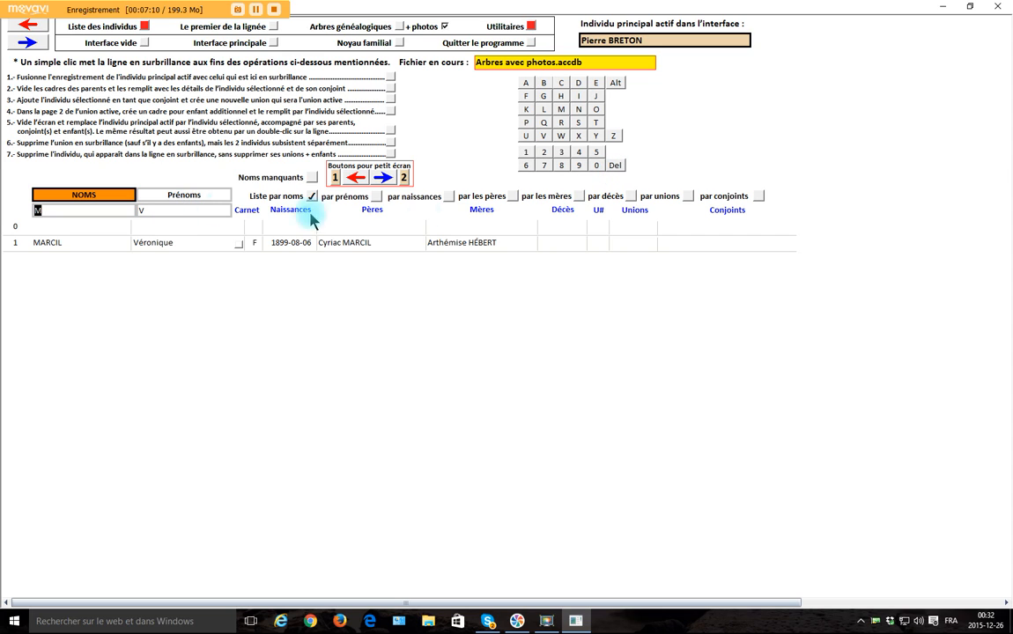
left_click(619, 169)
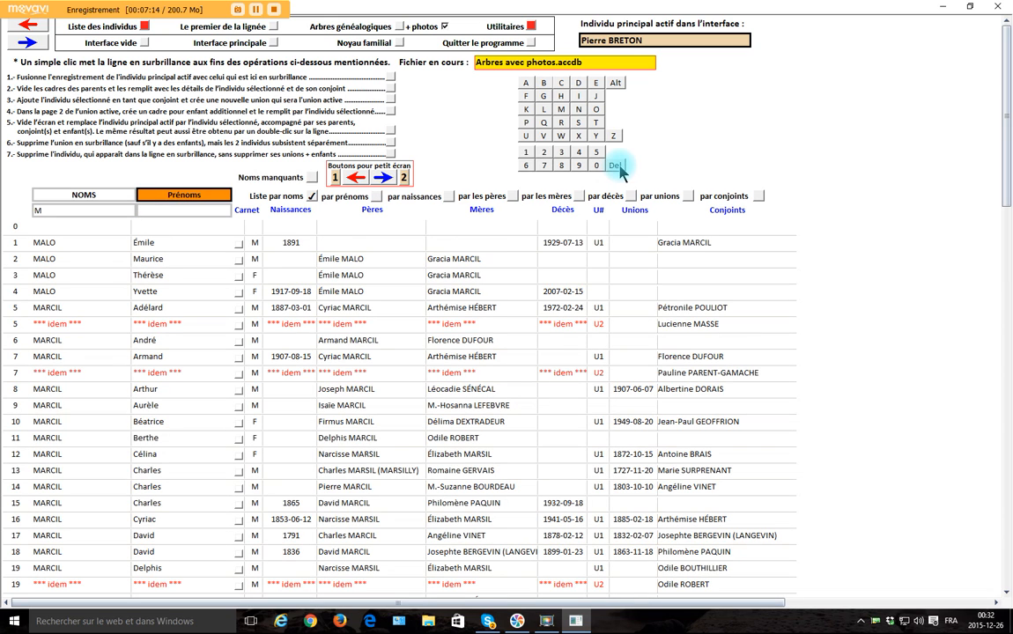
left_click(620, 169)
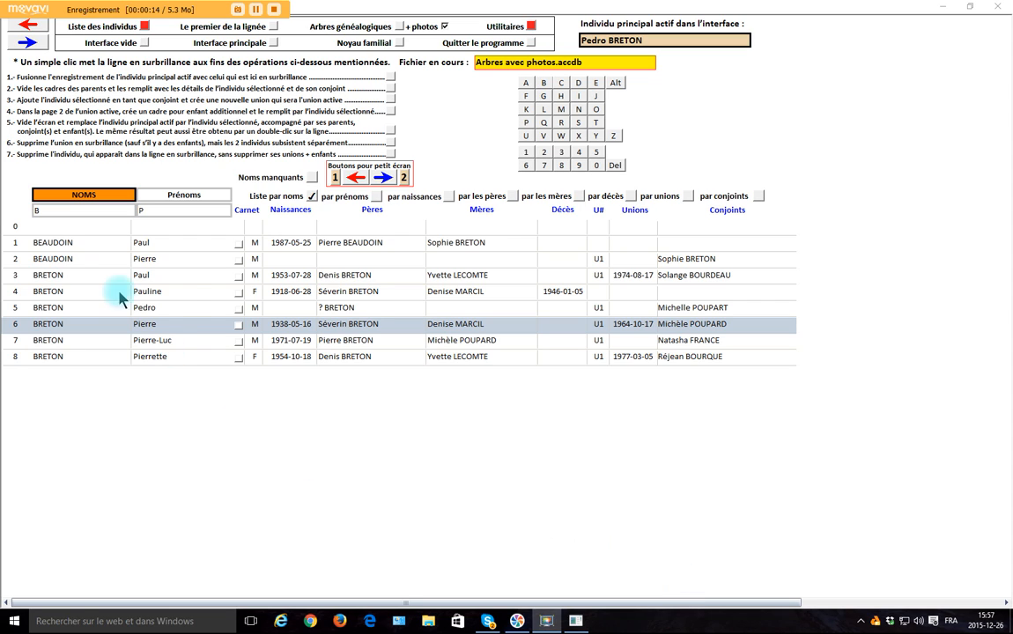
Load the individual whose father is listed as "?" and replace those parents with the couple on line 3 of the list filtered by B and S
double_click(176, 310)
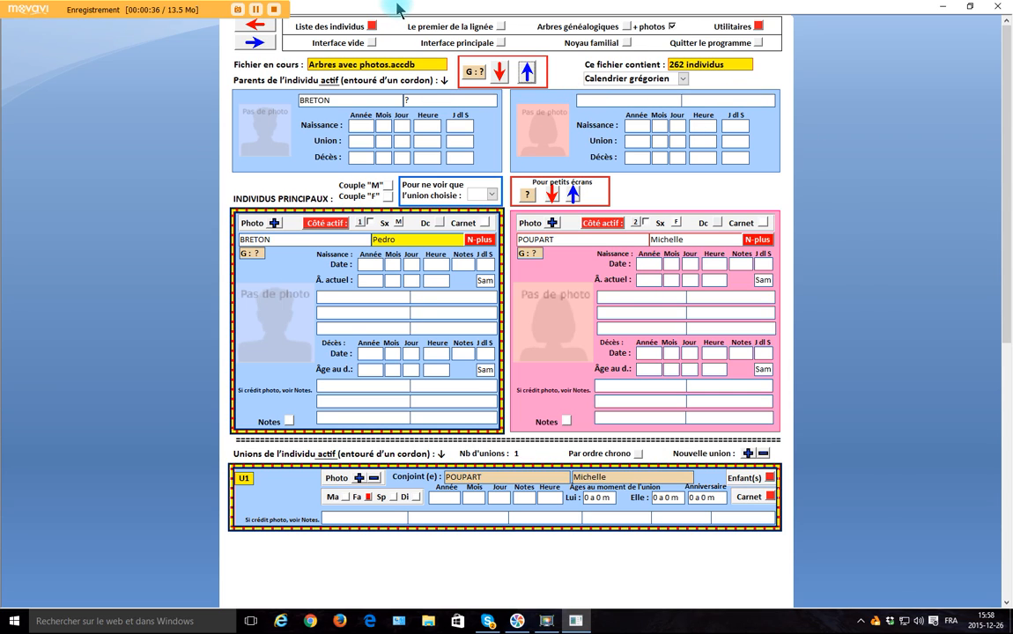
left_click(372, 27)
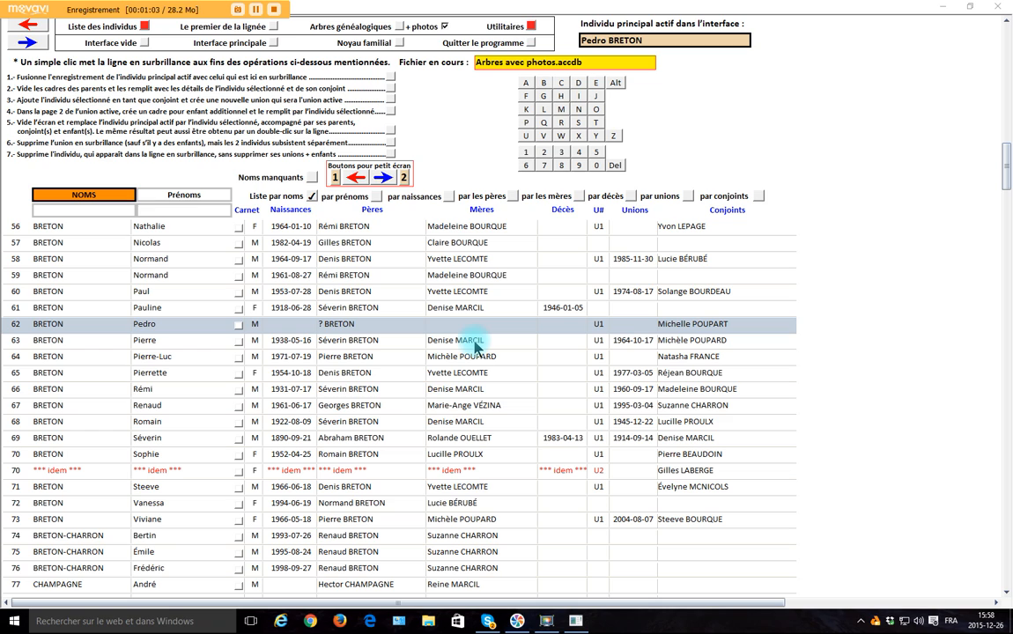
left_click(543, 82)
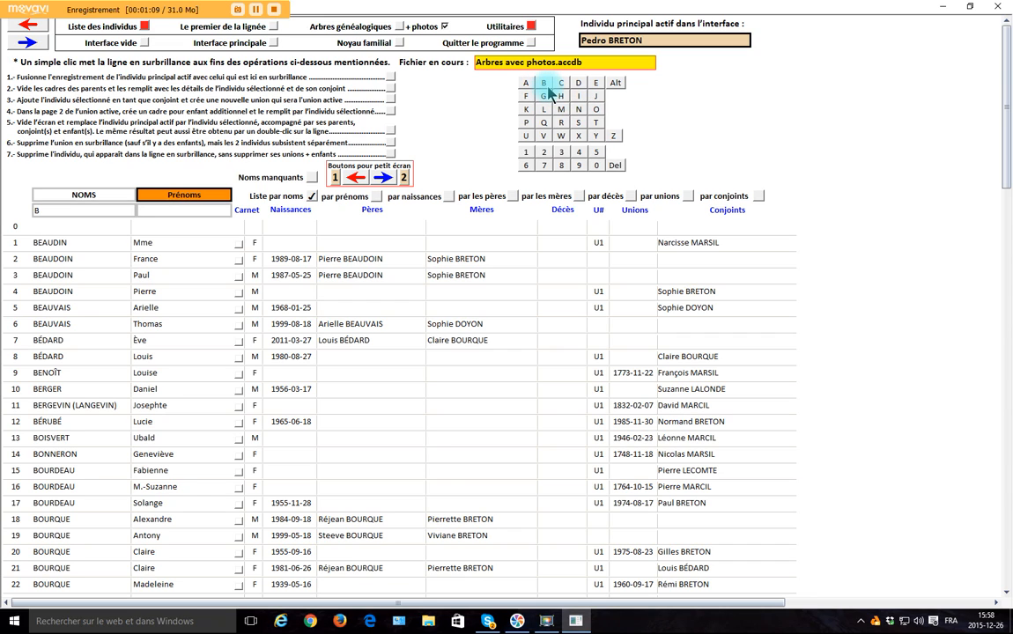
left_click(578, 126)
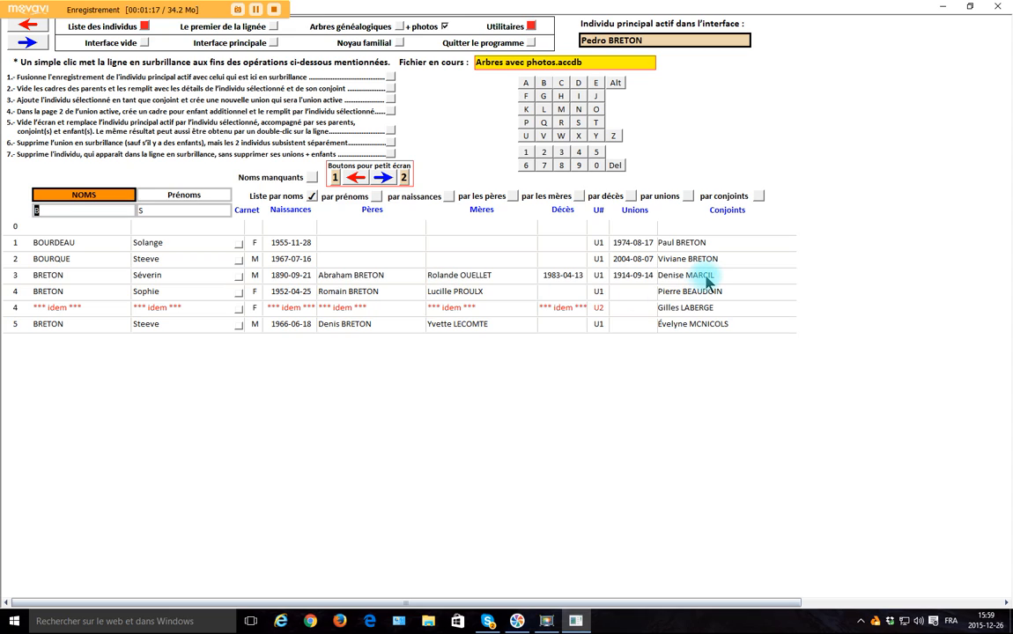
left_click(190, 279)
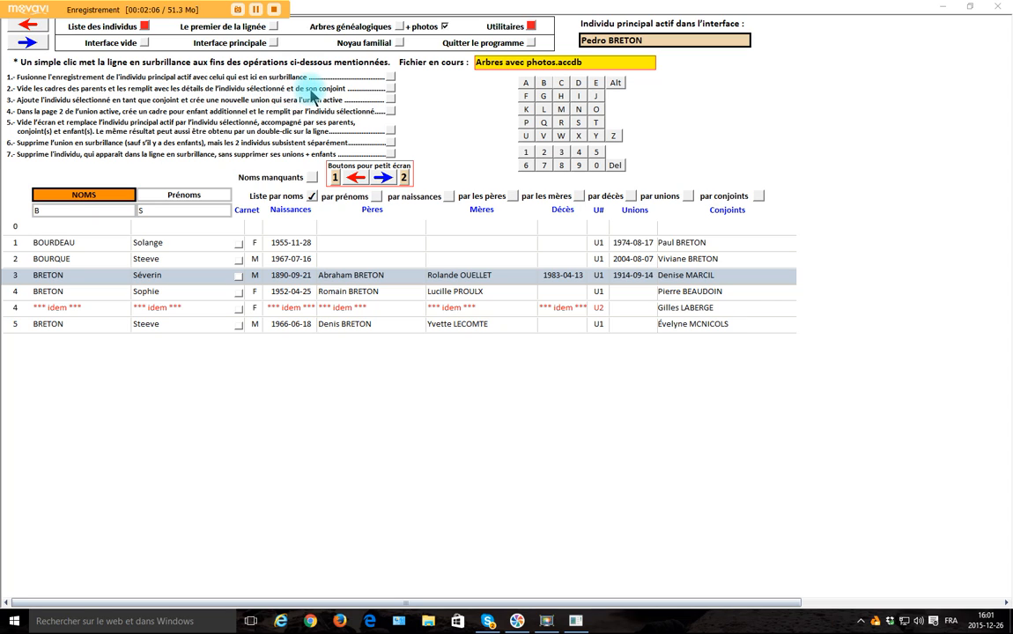
left_click(393, 89)
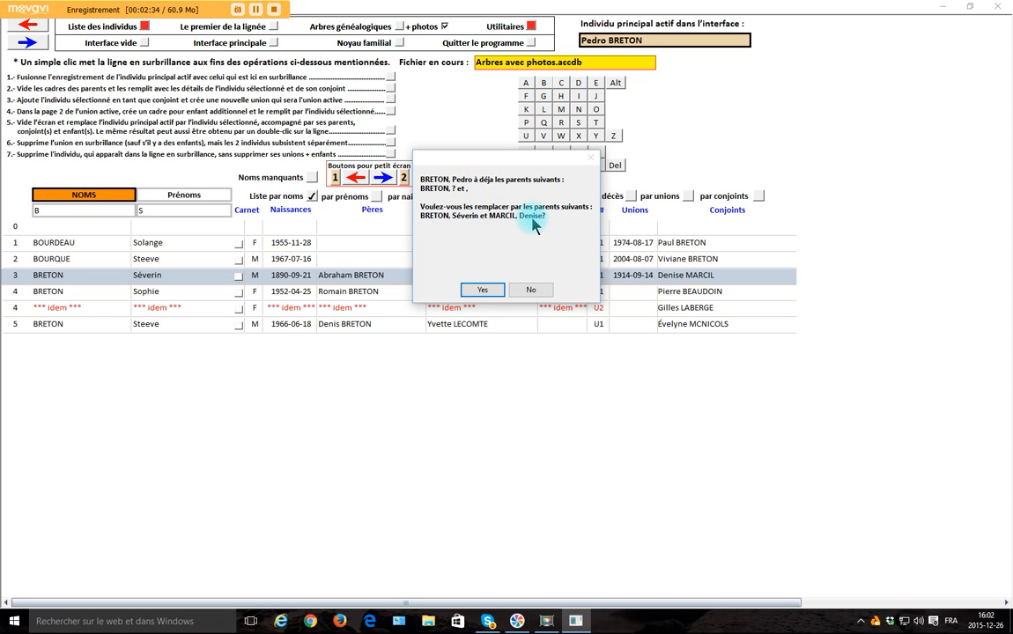
left_click(484, 292)
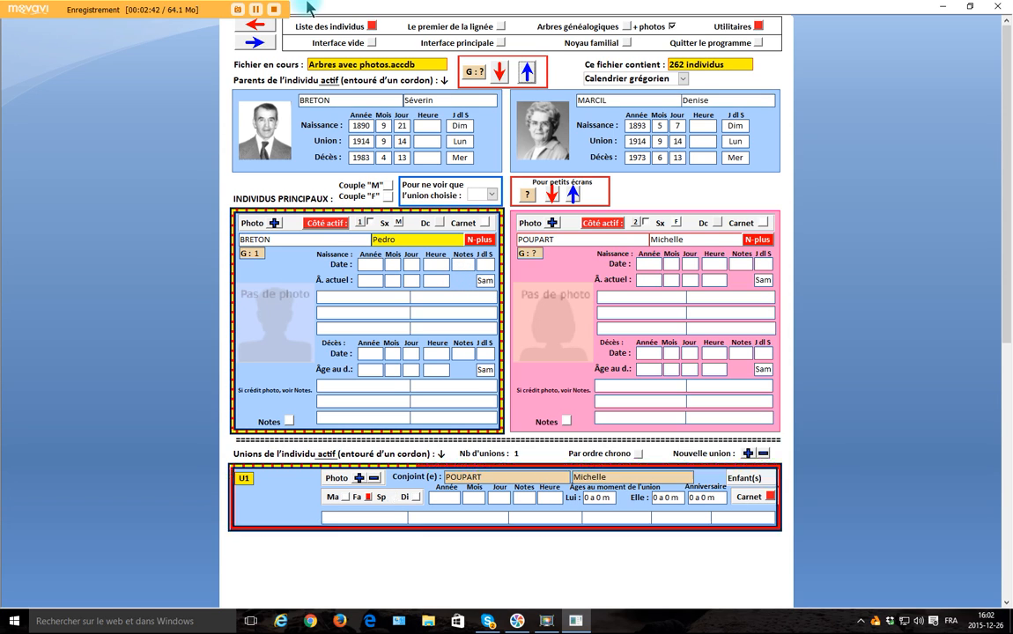
left_click(255, 11)
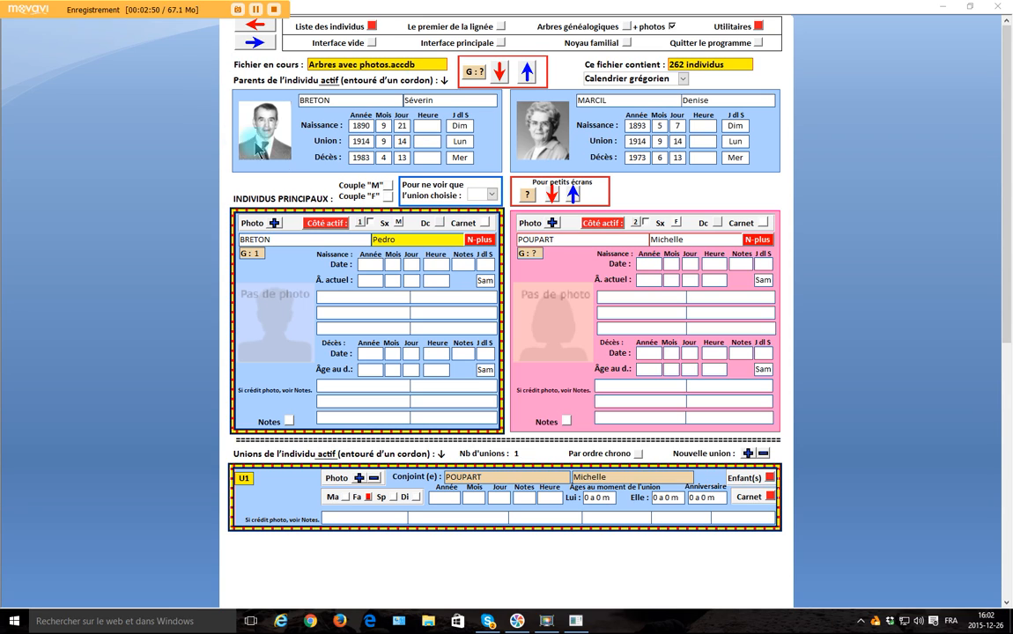
left_click(275, 10)
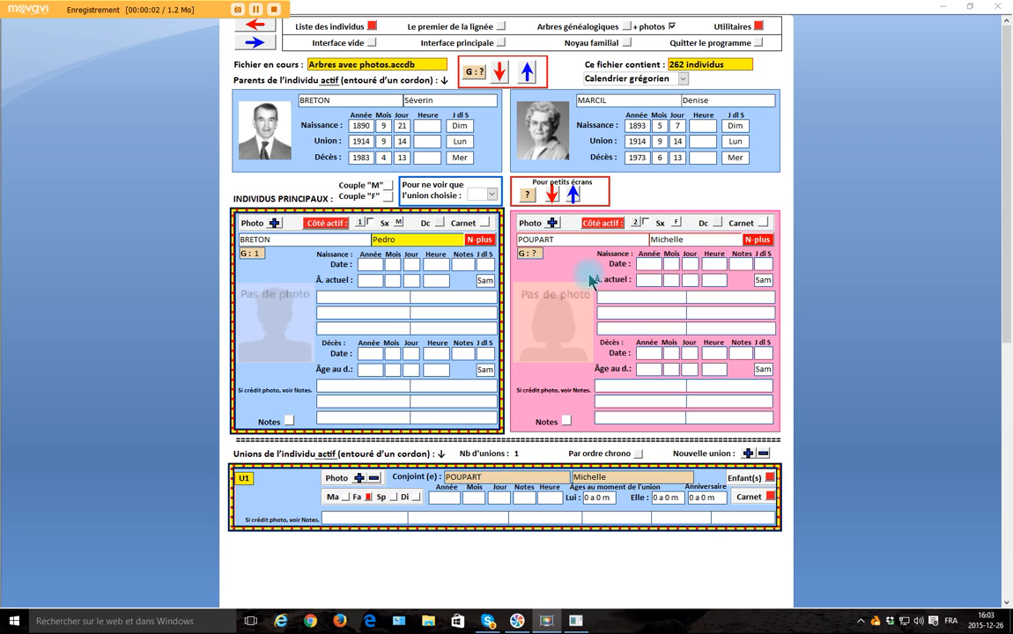
Filter the list by surname initial B and first-name initial P, and start merging the active individual with the one on line 6
left_click(373, 27)
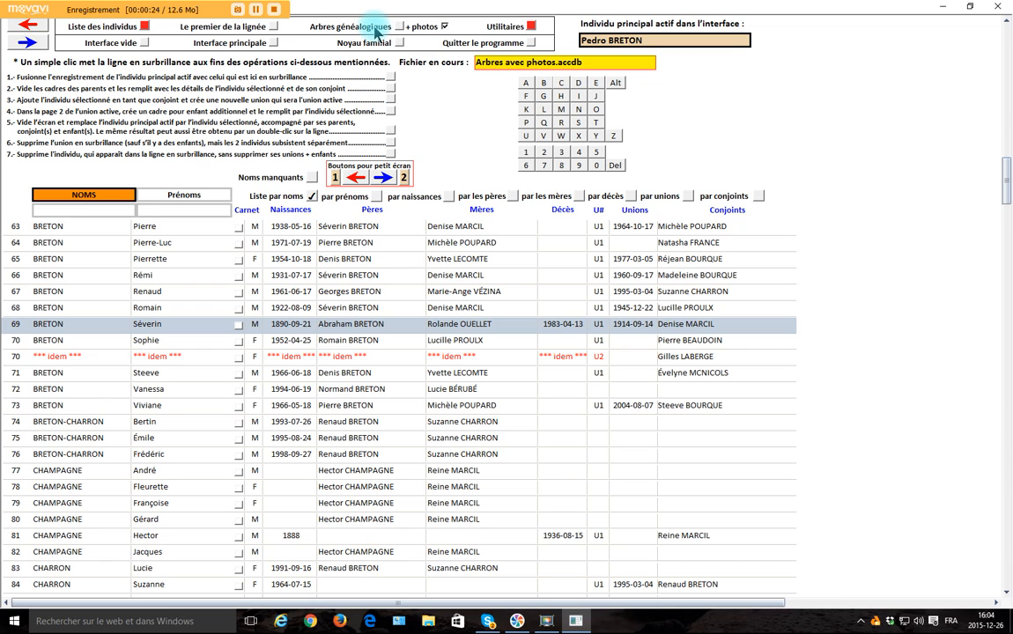
left_click(546, 85)
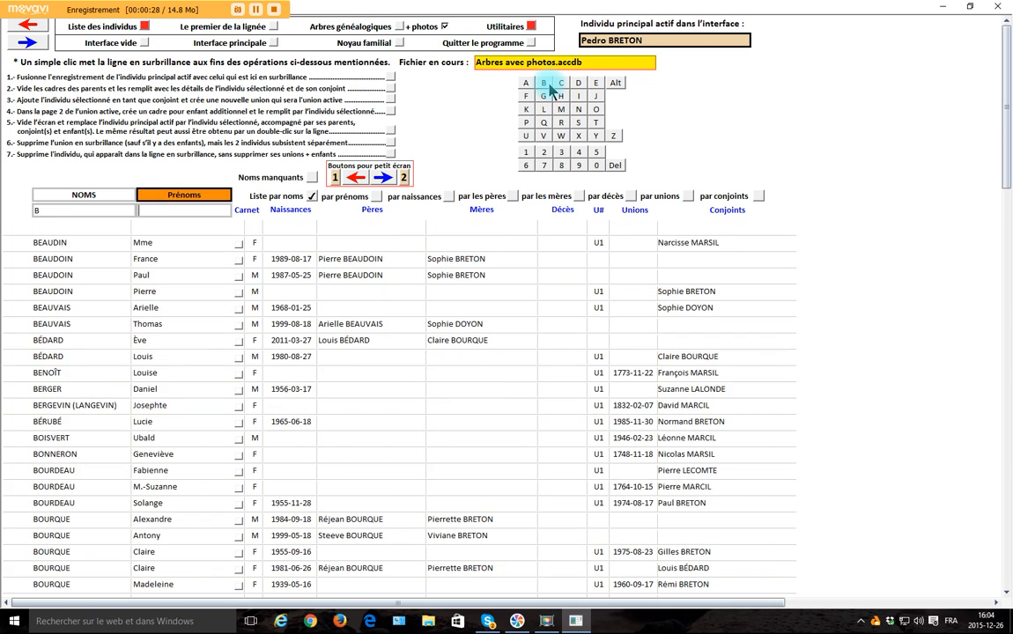
left_click(528, 125)
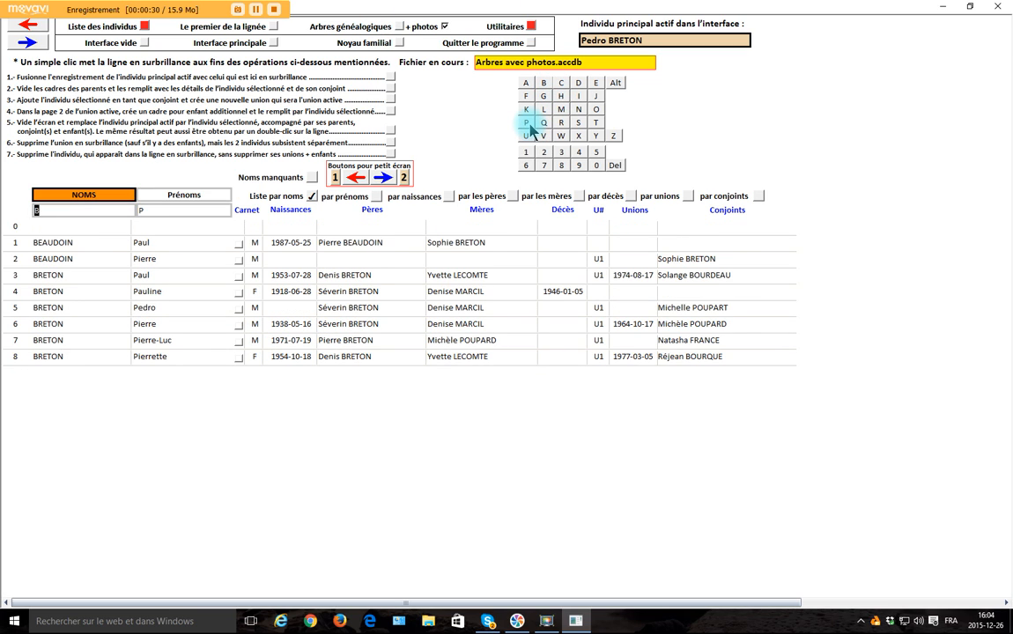
left_click(164, 326)
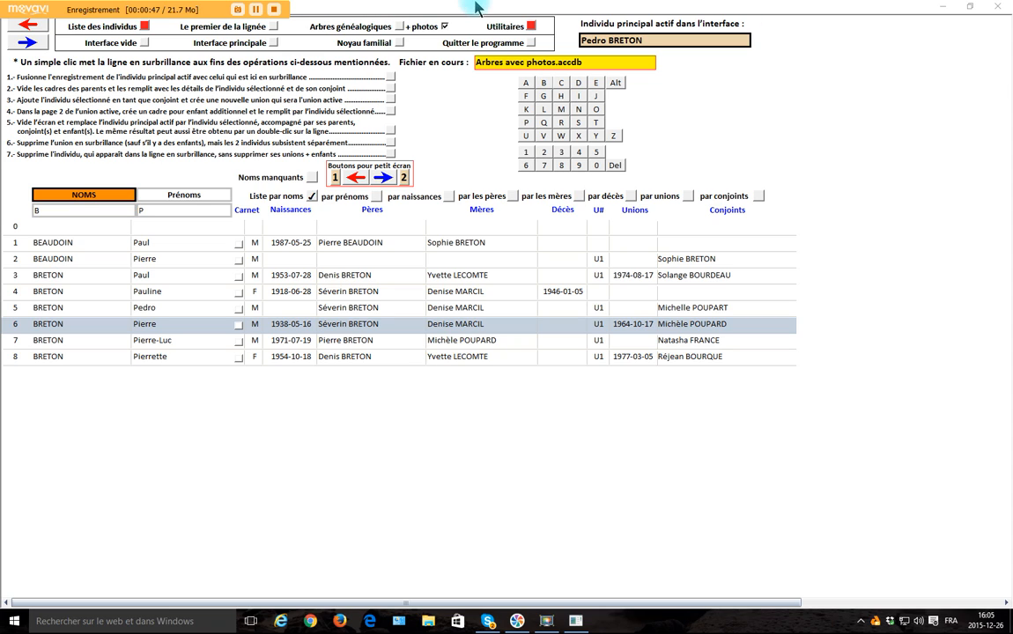
left_click(503, 42)
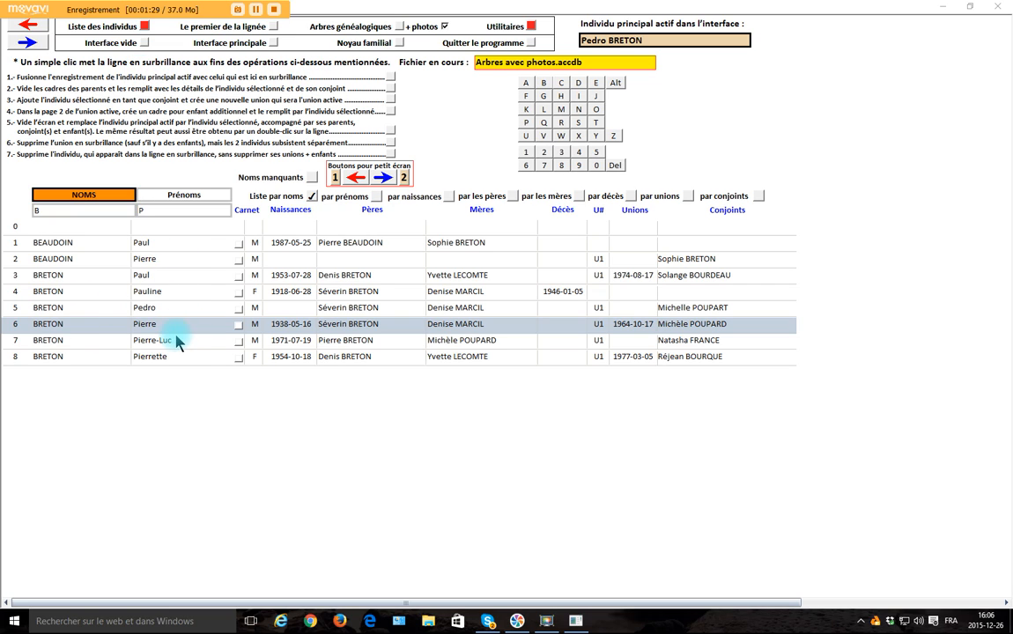
left_click(391, 79)
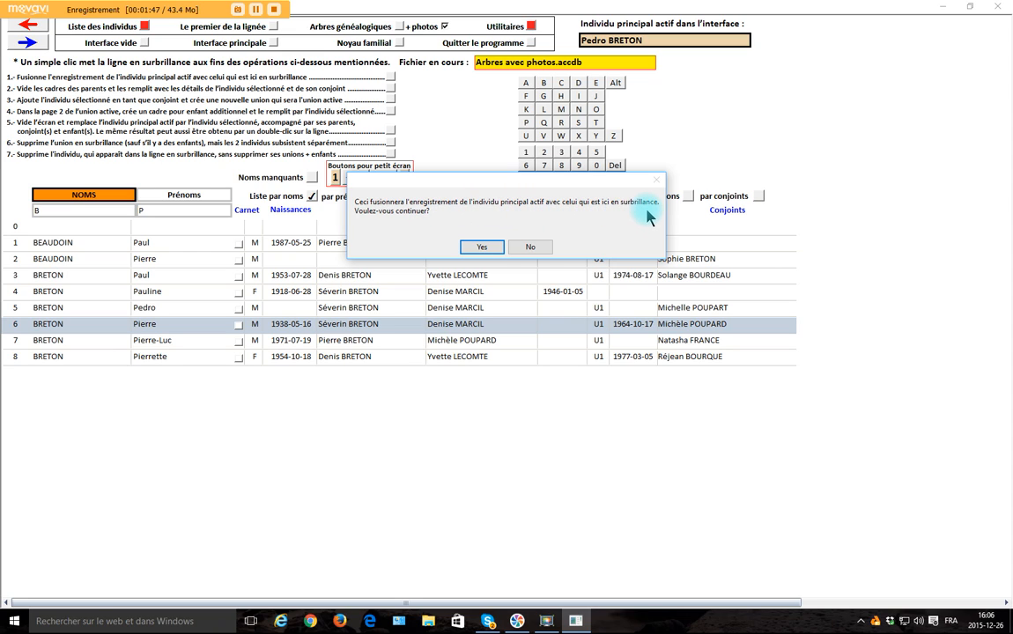
left_click(472, 250)
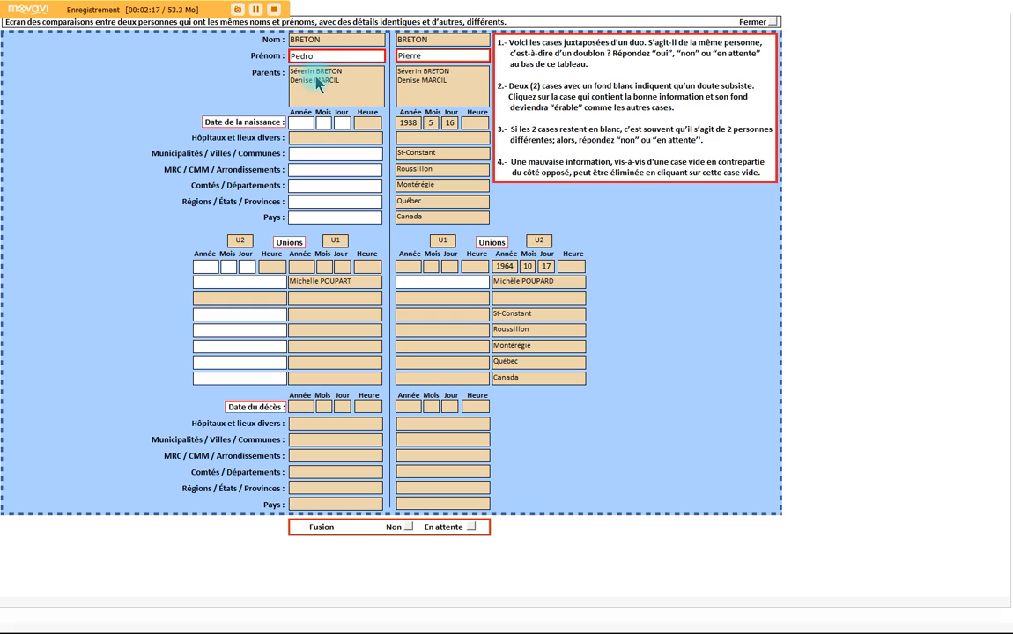
In the record comparison, keep the second record's first name and its empty U1 spouse field, and approve the merge
left_click(427, 57)
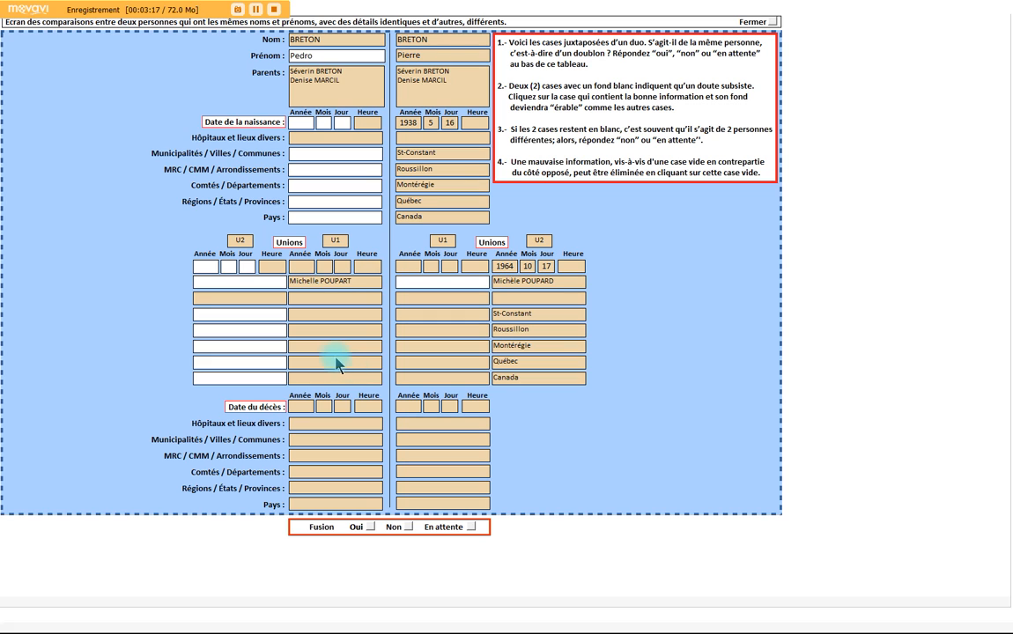
left_click(420, 281)
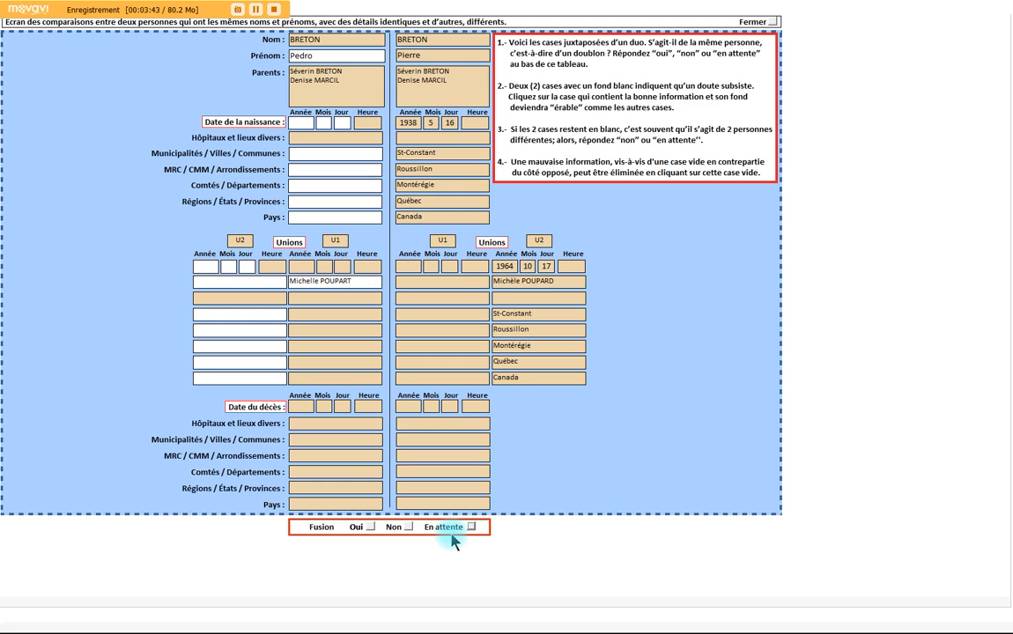
left_click(371, 528)
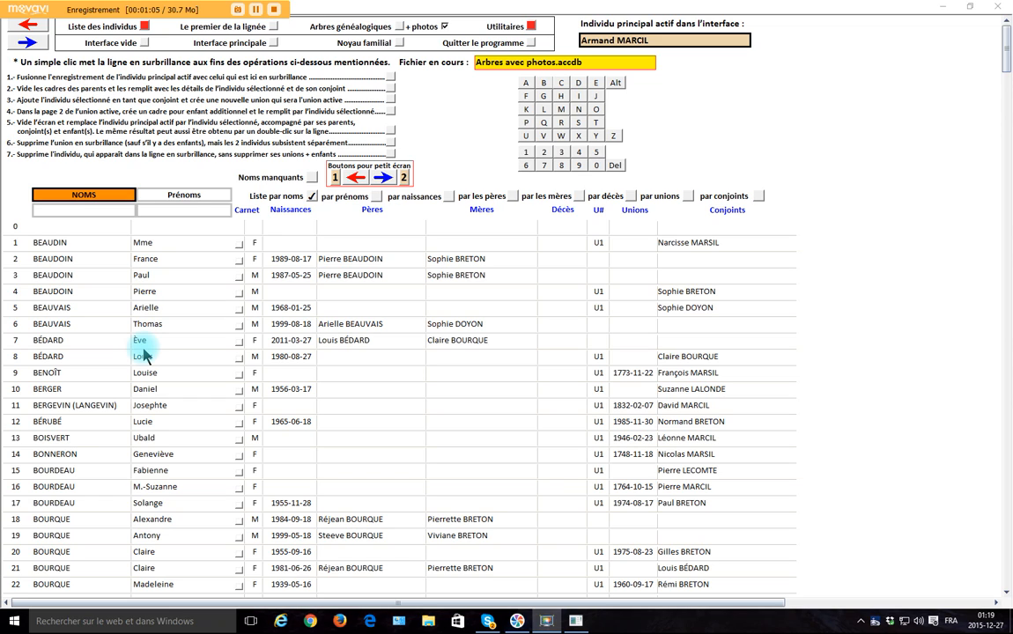
Filter the list by surname initial M and first-name initial A, and load the individual on line 3
left_click(561, 110)
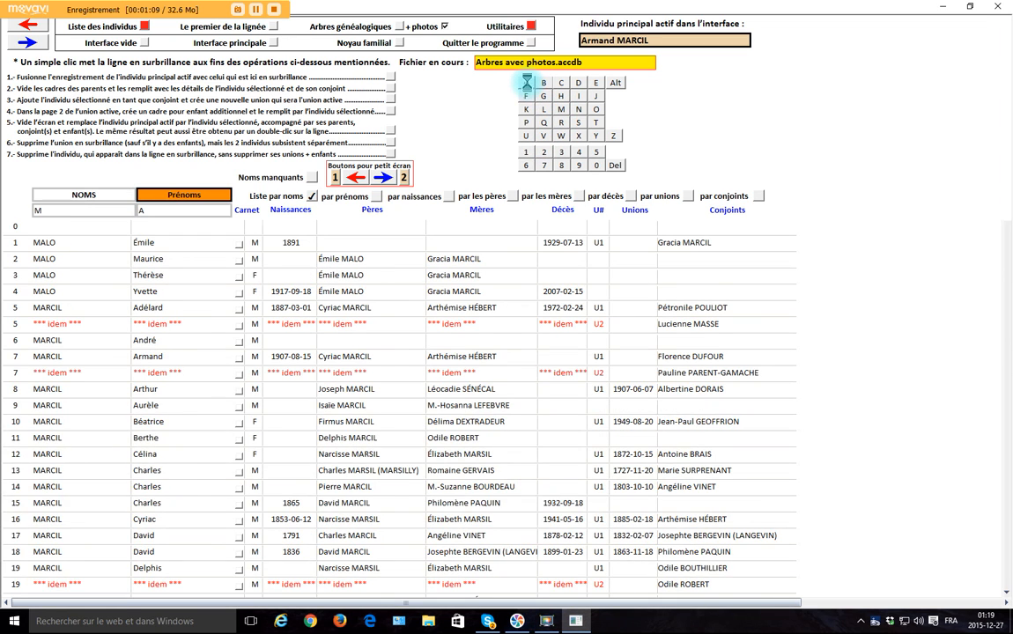
left_click(526, 82)
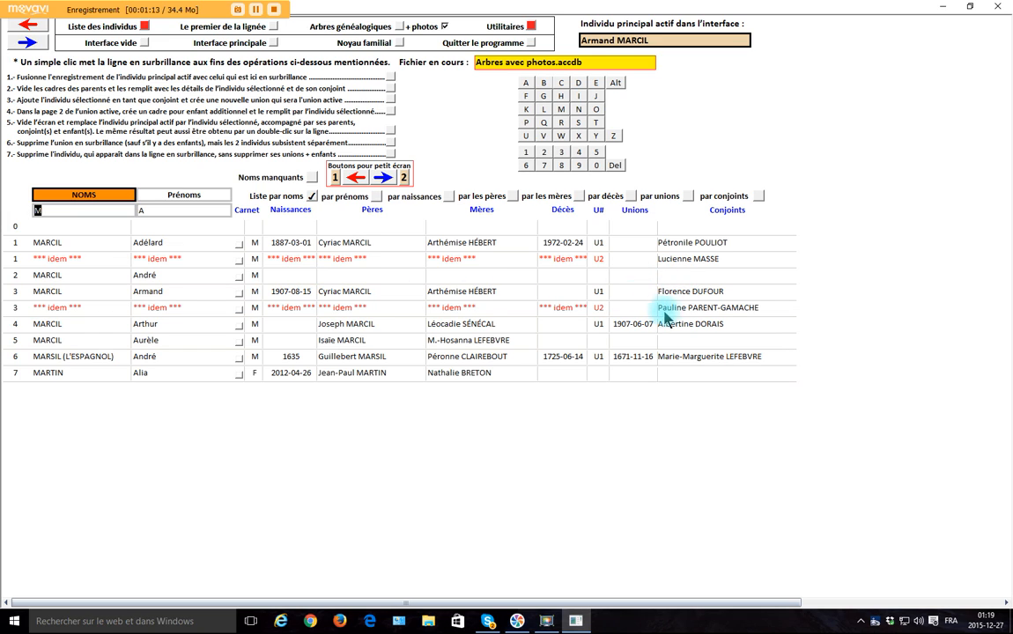
left_click(180, 293)
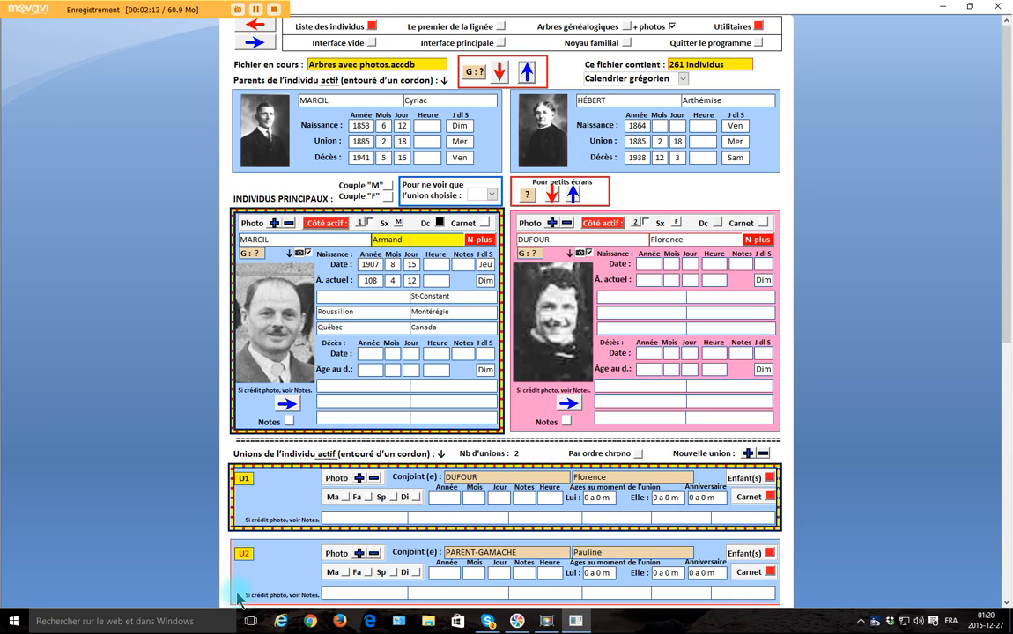
Delete the active individual's U2 union
left_click(238, 554)
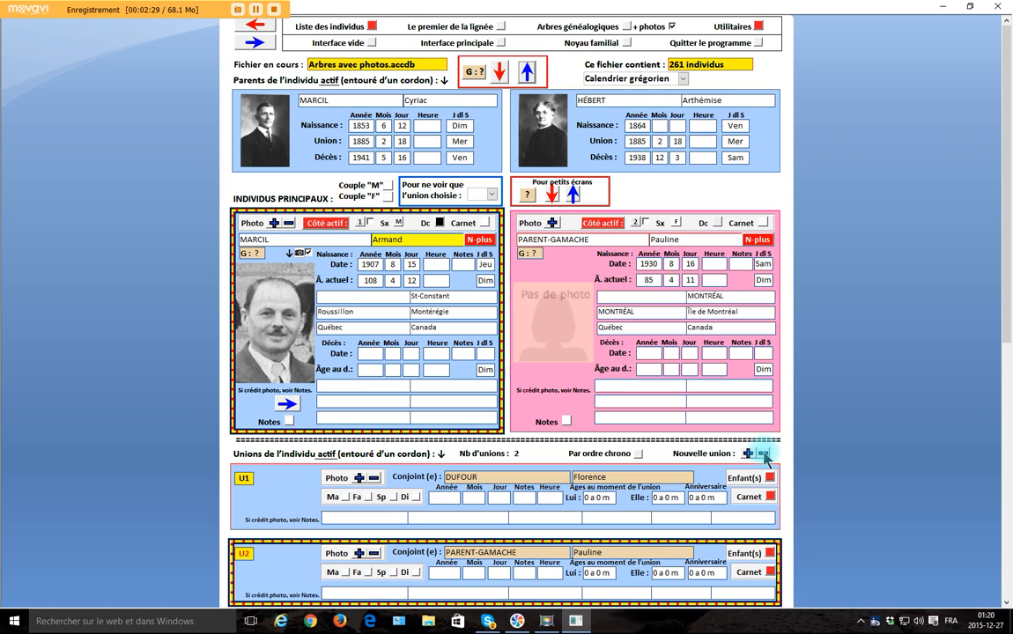
left_click(763, 454)
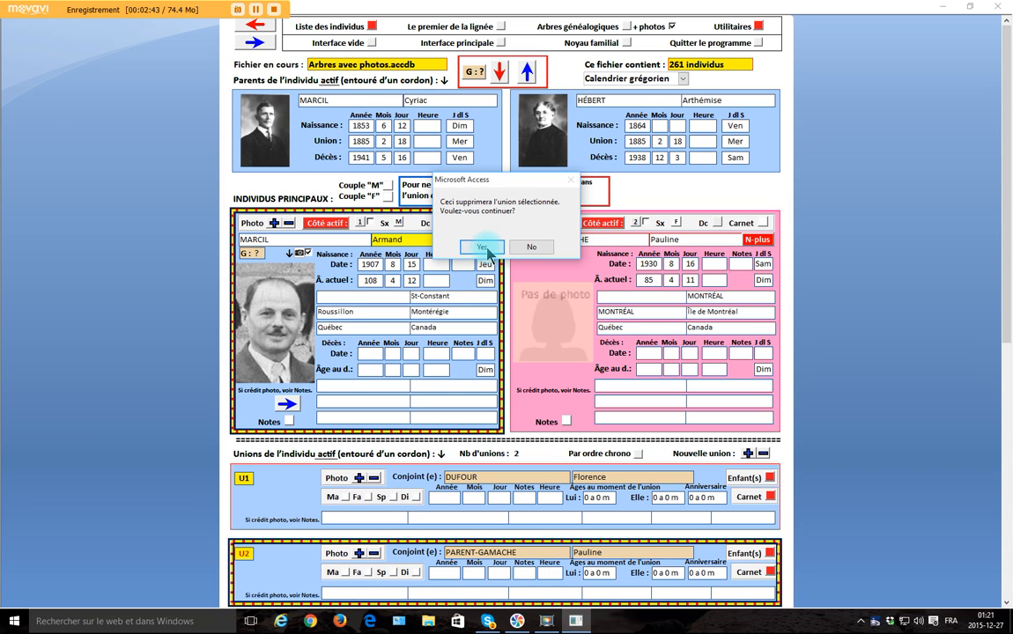
left_click(482, 247)
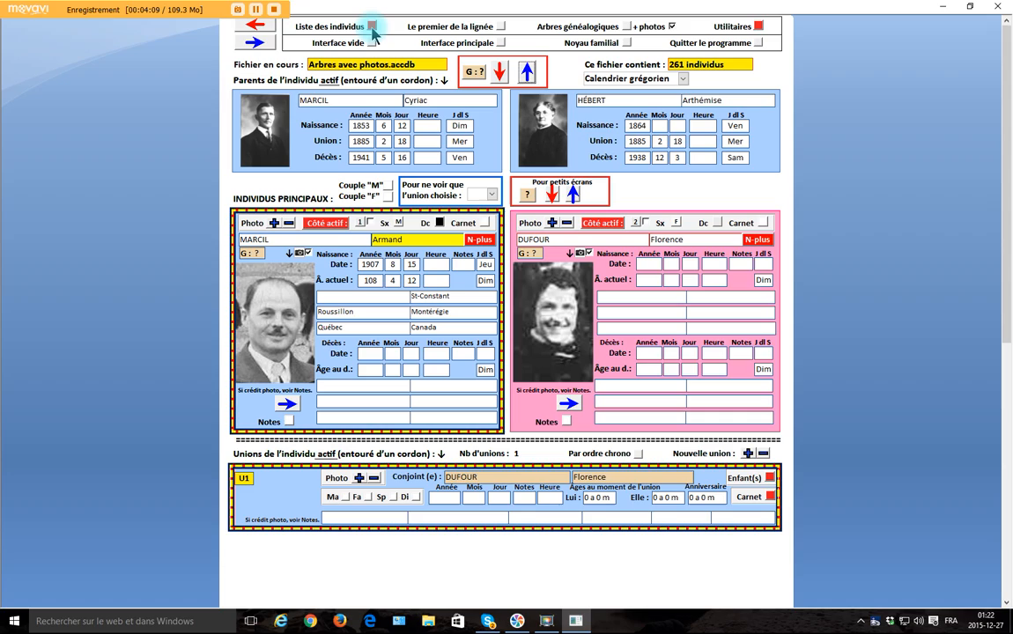
Filter the list by surname initial P and add the individual on line 4 as the active individual's spouse in a new union
left_click(372, 29)
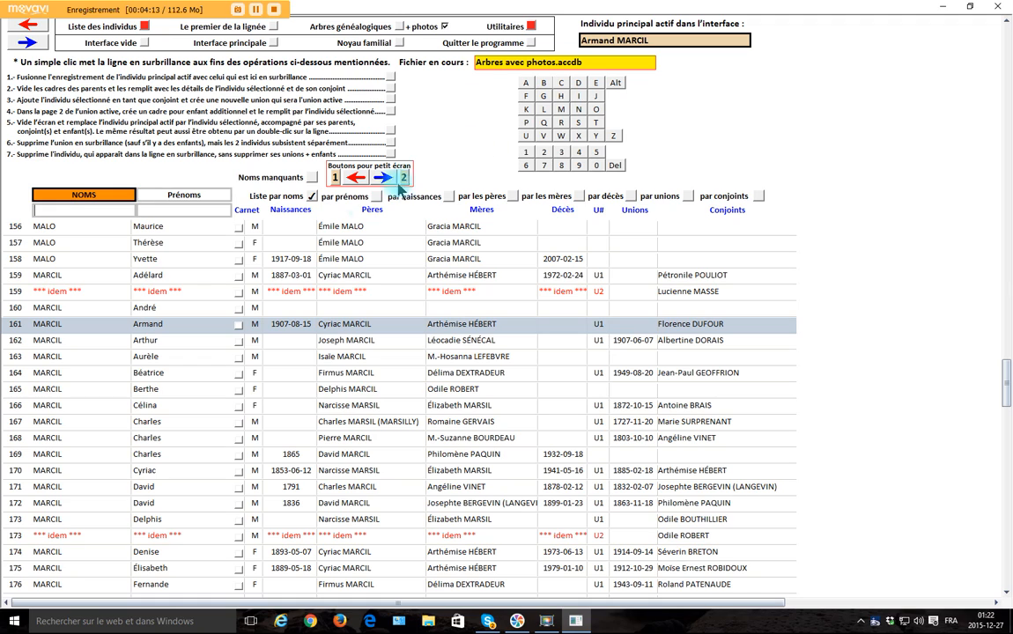
left_click(526, 125)
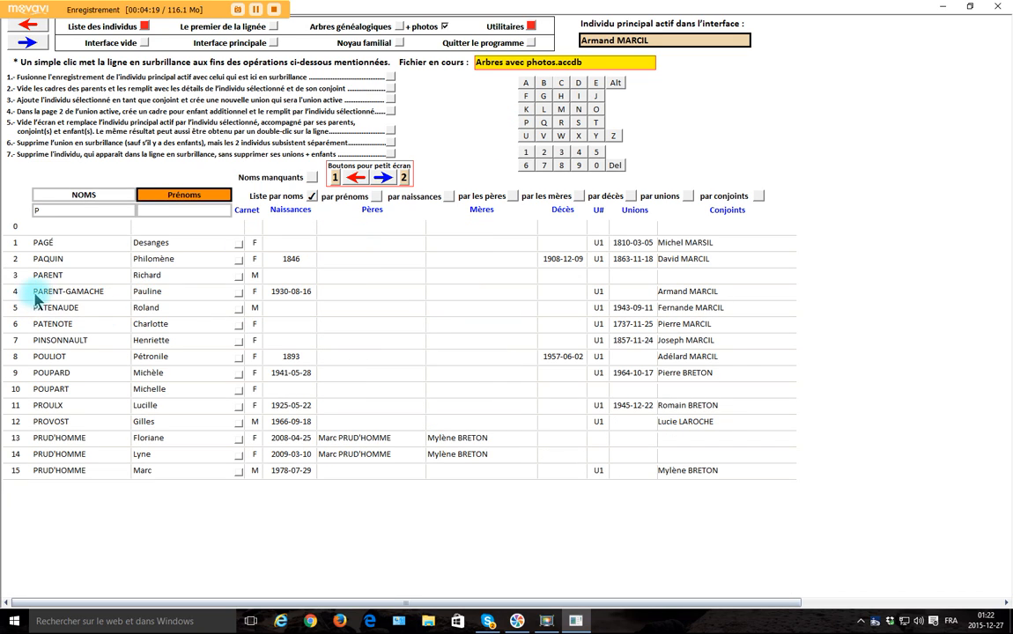
left_click(175, 298)
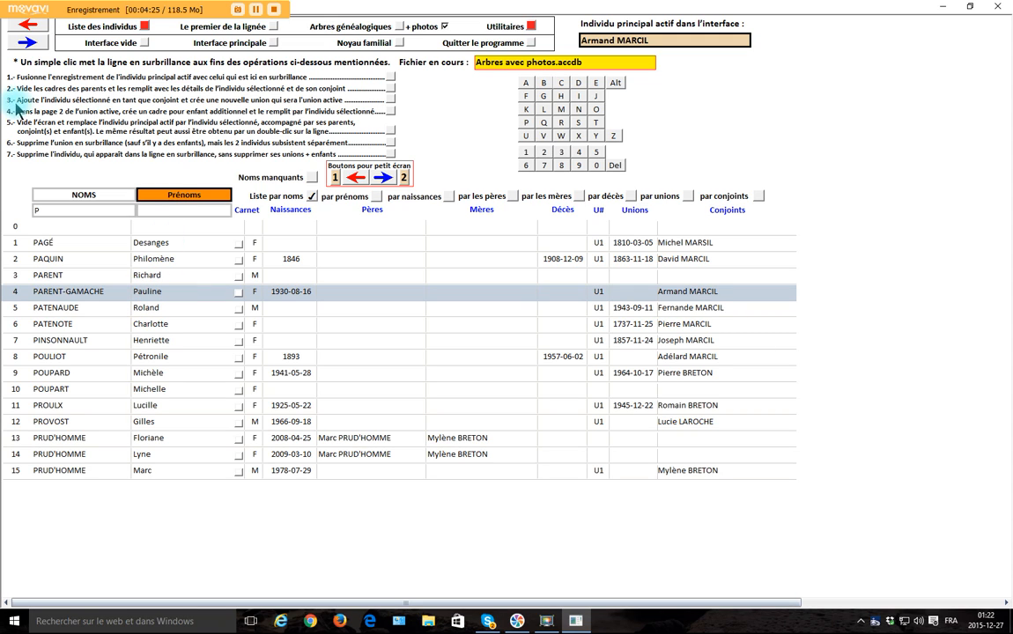
left_click(390, 101)
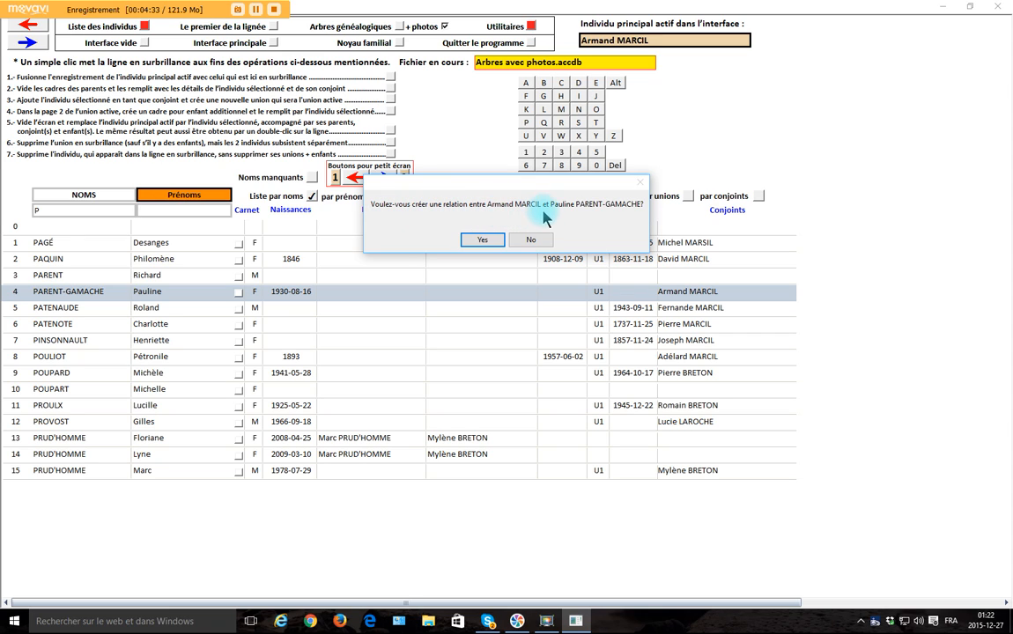
left_click(490, 240)
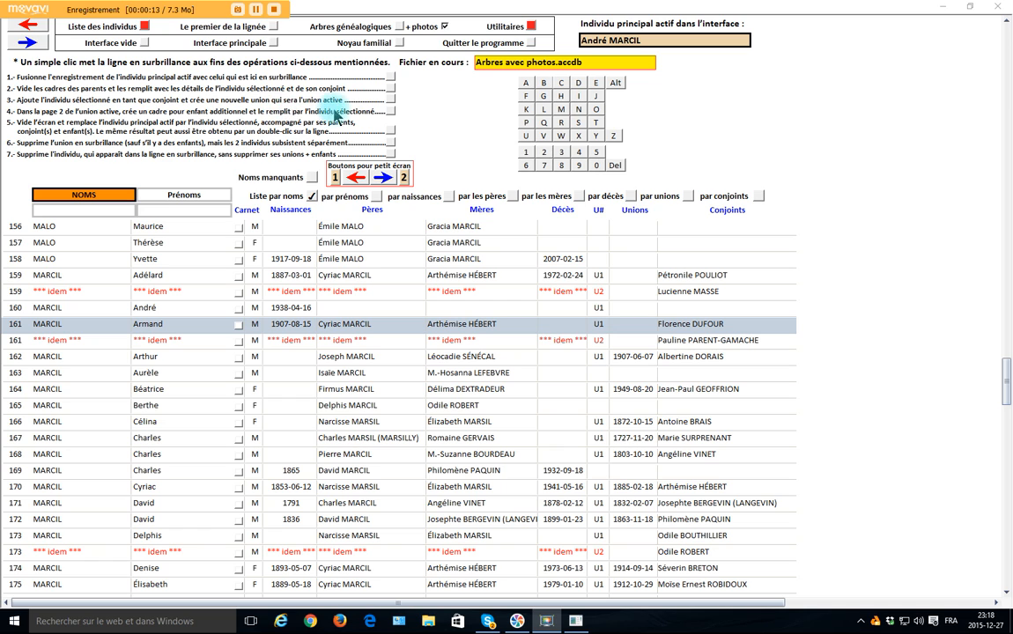
Load the individual on line 161 of the list and open the children page of the U1 union
double_click(181, 325)
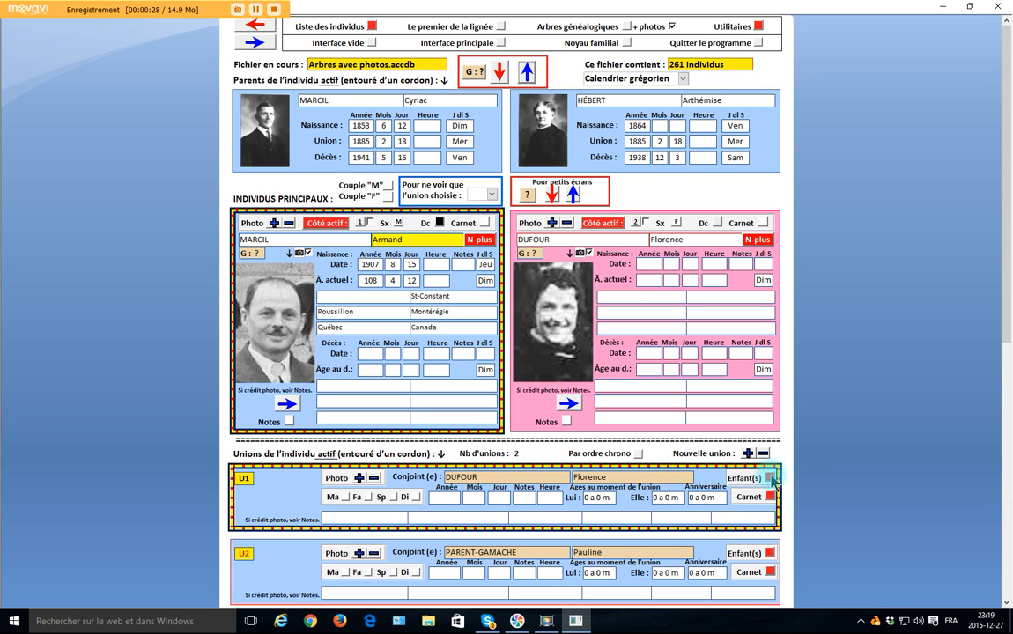
left_click(771, 479)
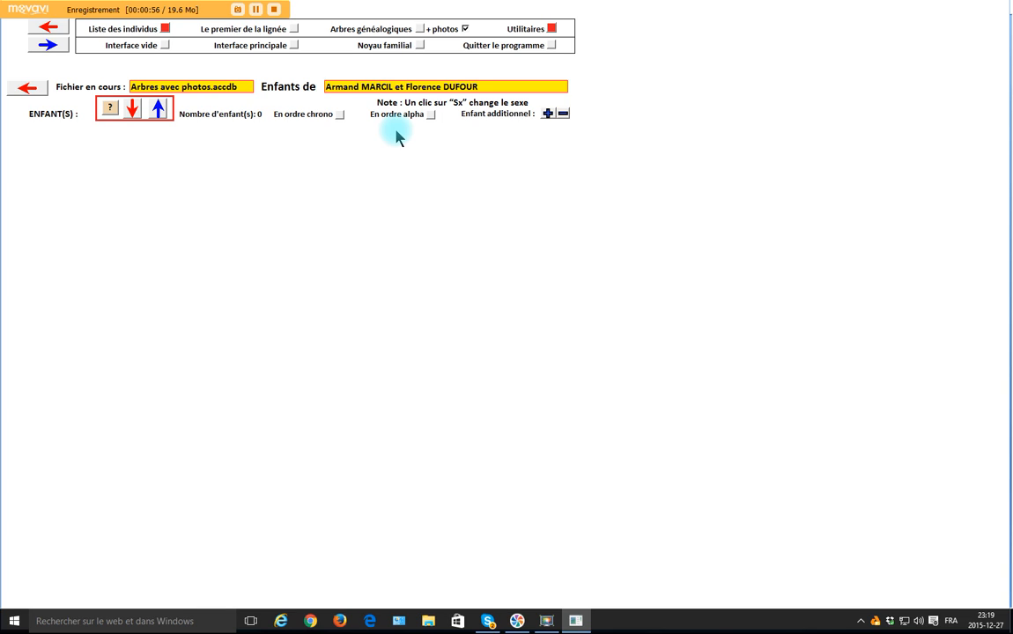
Add the individual on line 160 of the list as an additional child of the active U1 union
left_click(167, 28)
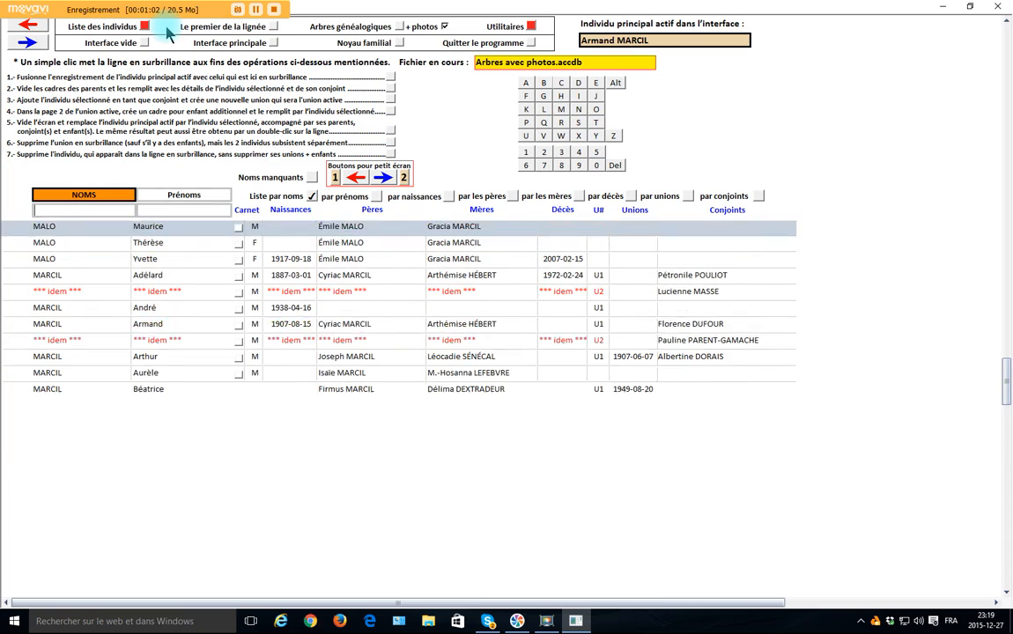
left_click(181, 310)
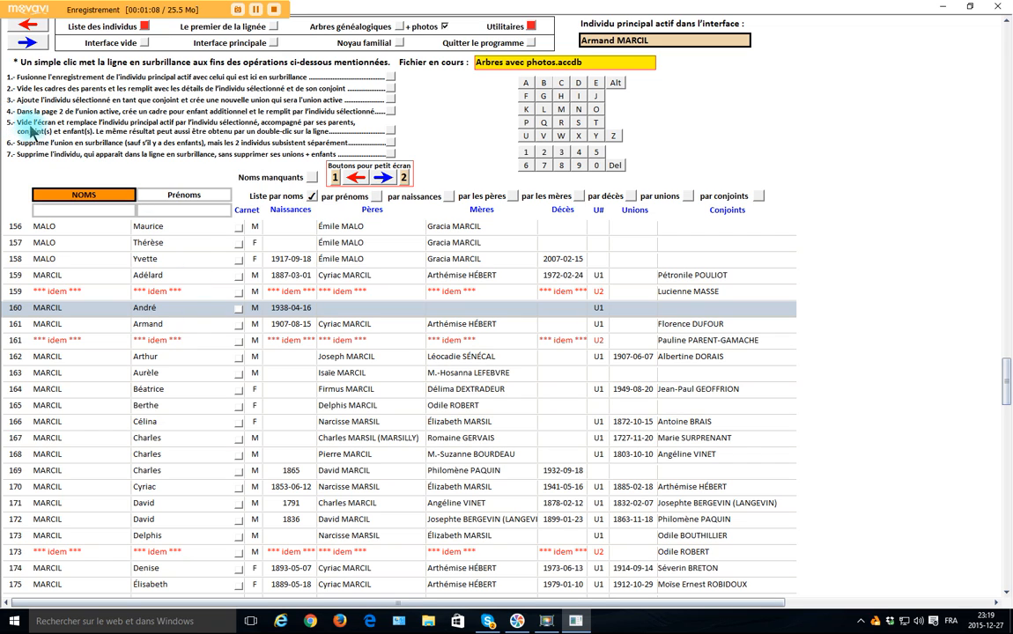
left_click(389, 110)
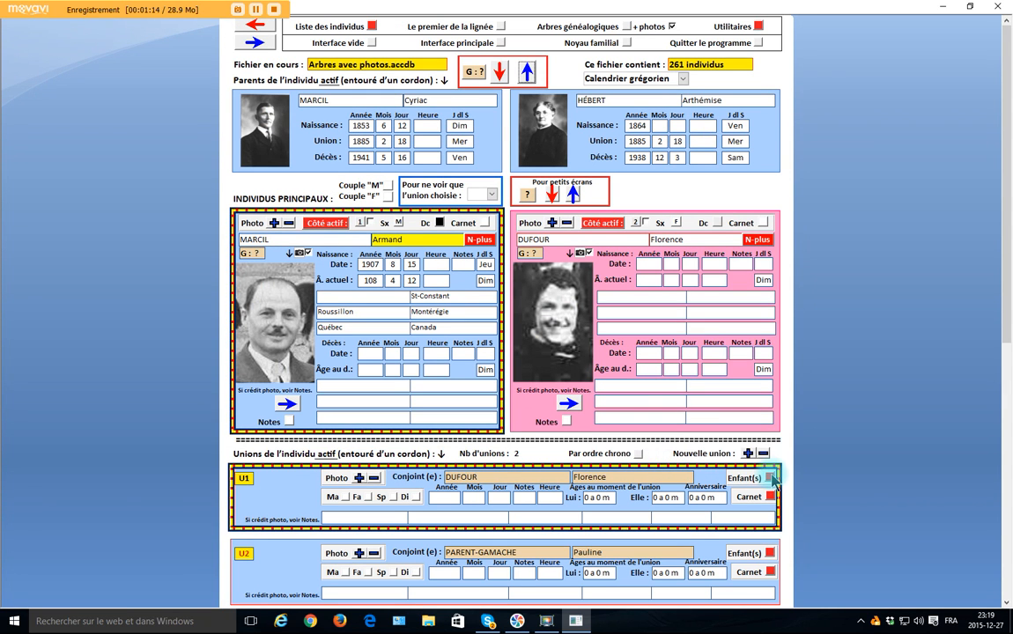
Review the children of the U1 union, and select the individual on line 159 of the list
left_click(770, 477)
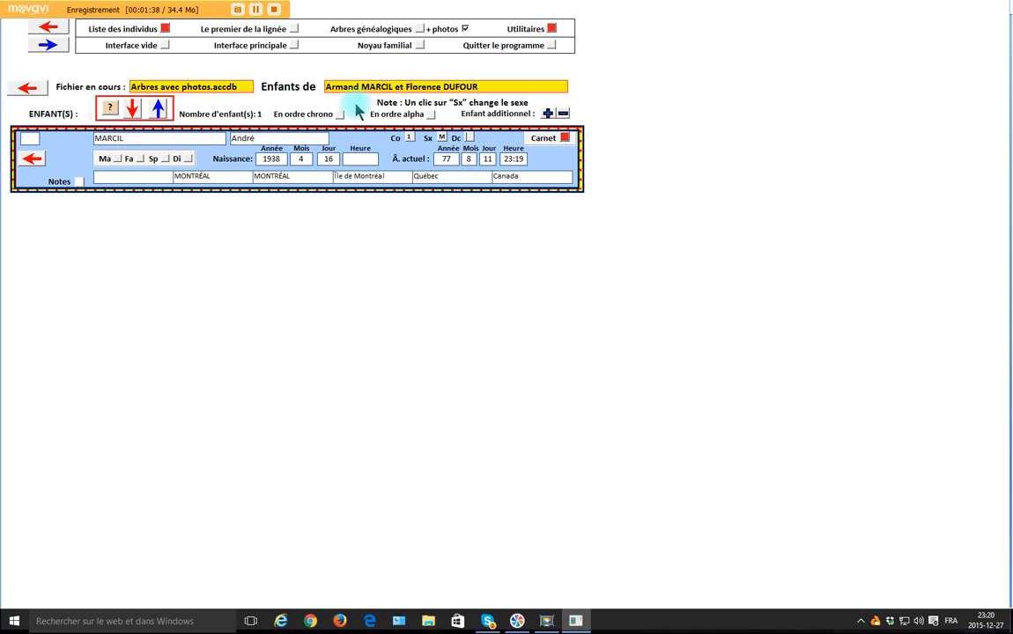
left_click(165, 29)
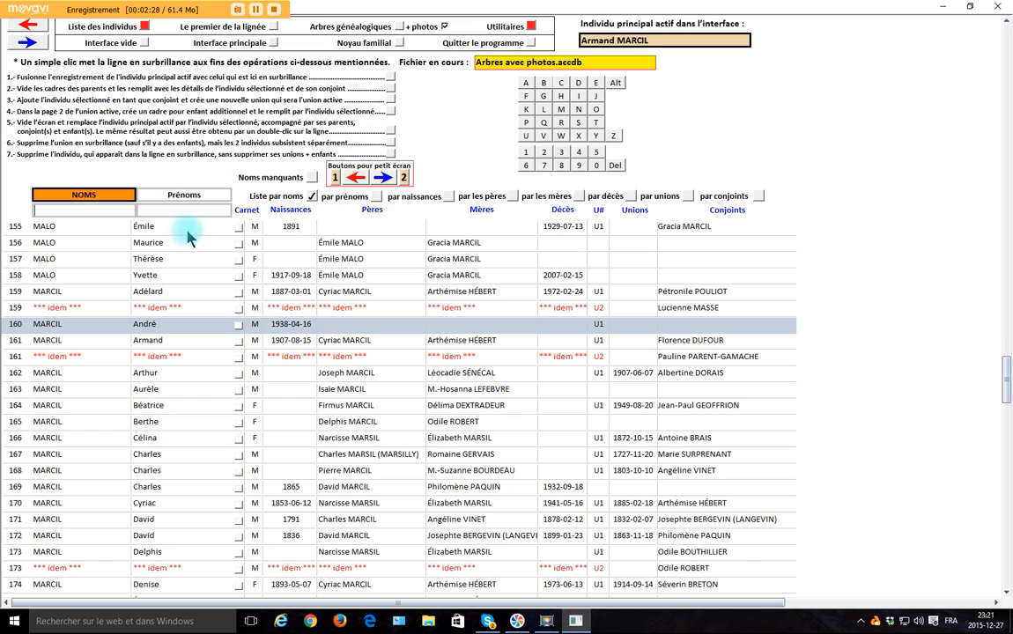
left_click(176, 294)
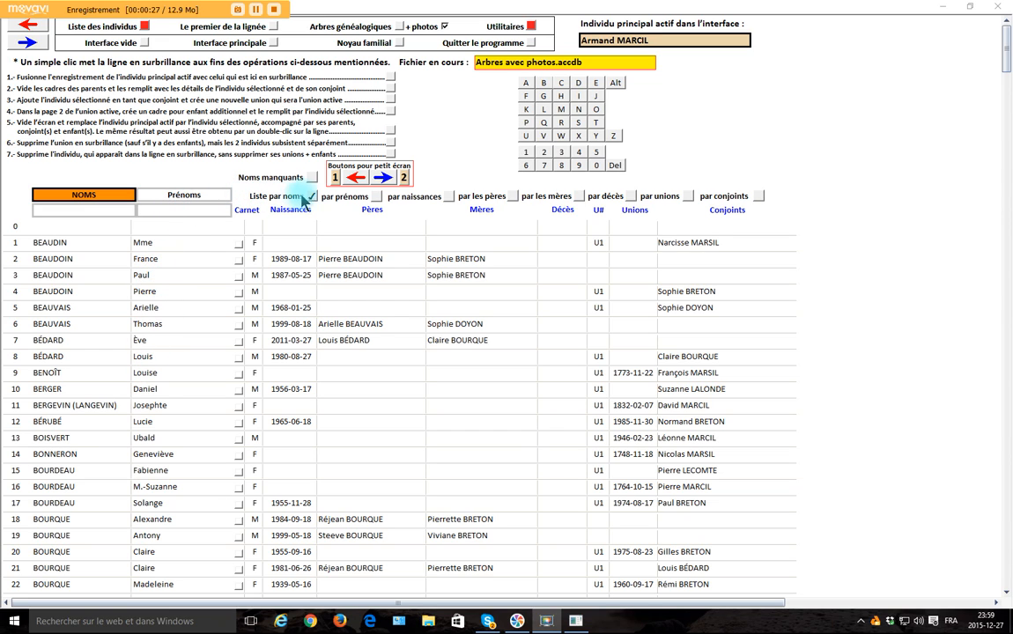
Sort the list successively by first names, births, fathers, mothers, deaths, unions and spouses
left_click(377, 197)
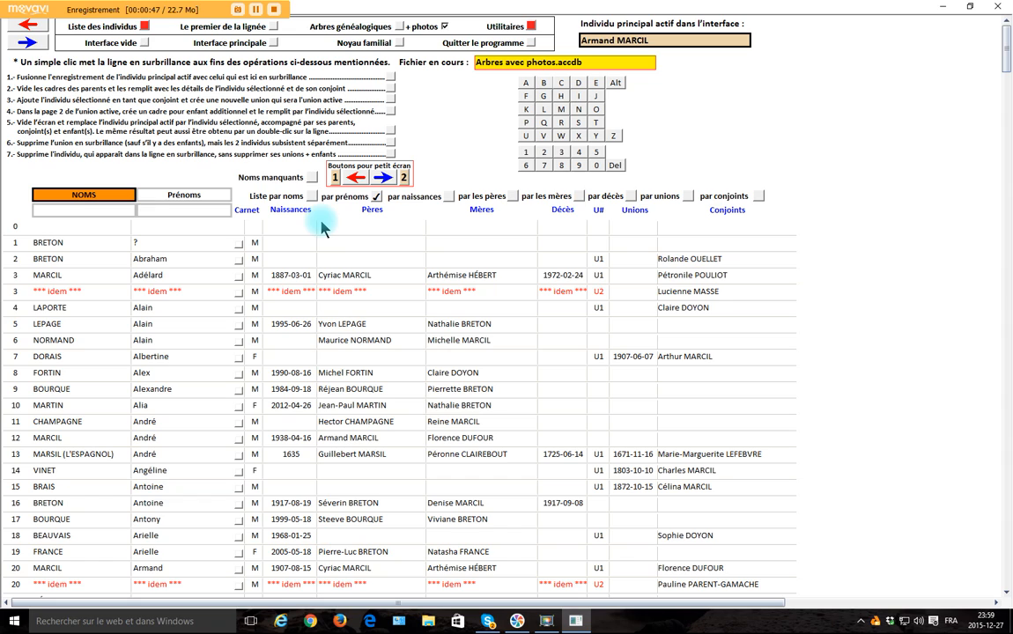
left_click(449, 197)
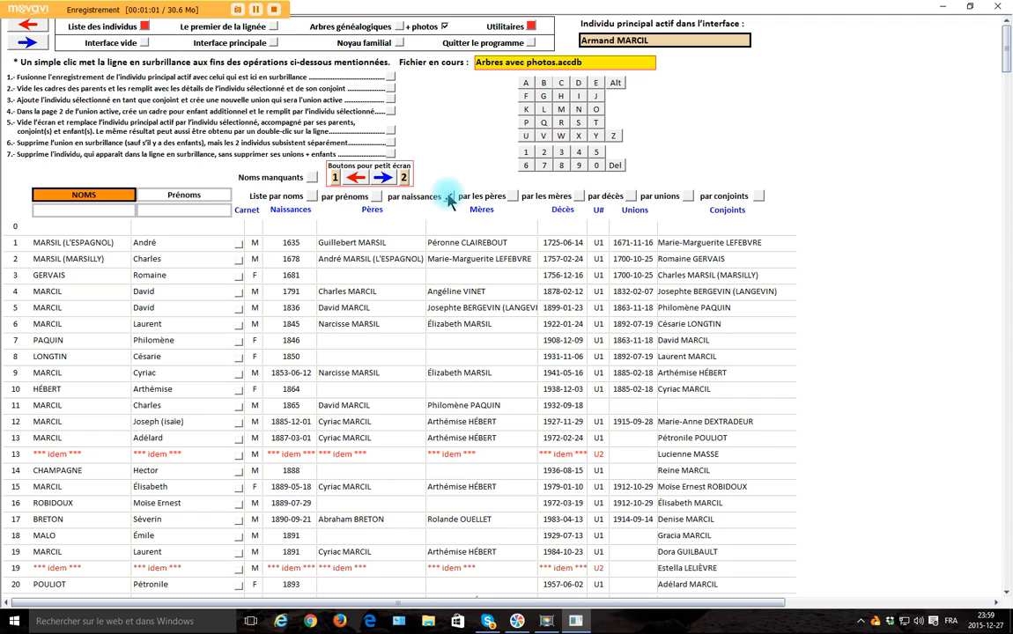
left_click(512, 198)
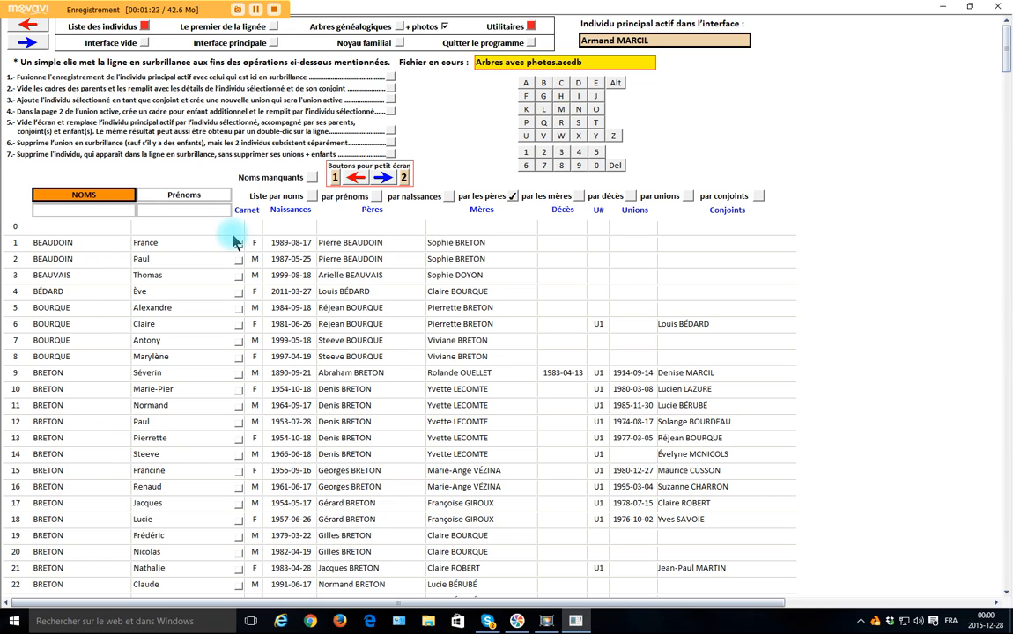
left_click(581, 196)
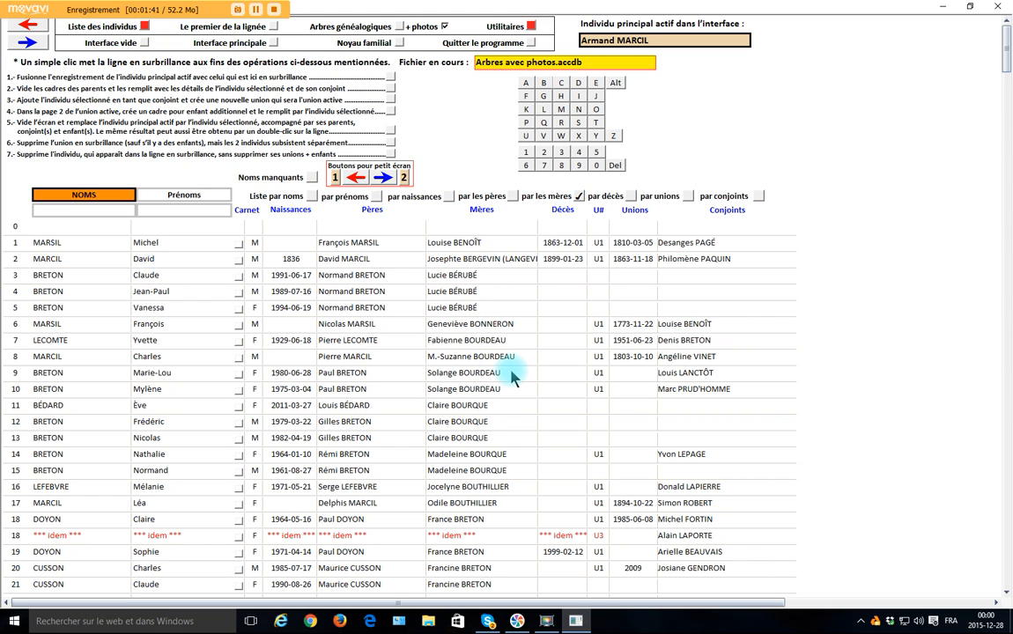
left_click(630, 198)
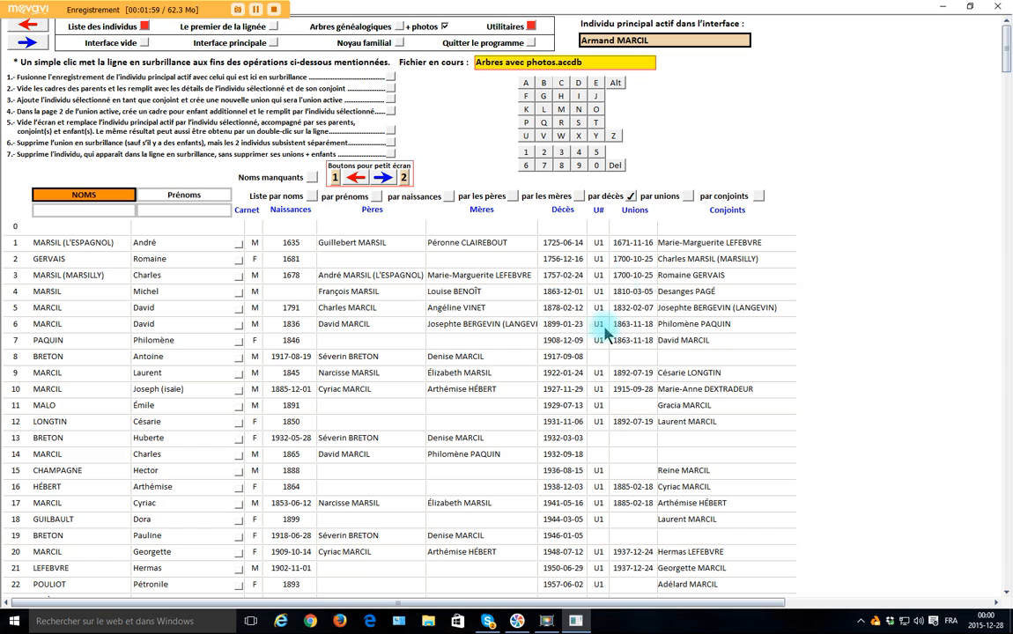
left_click(691, 197)
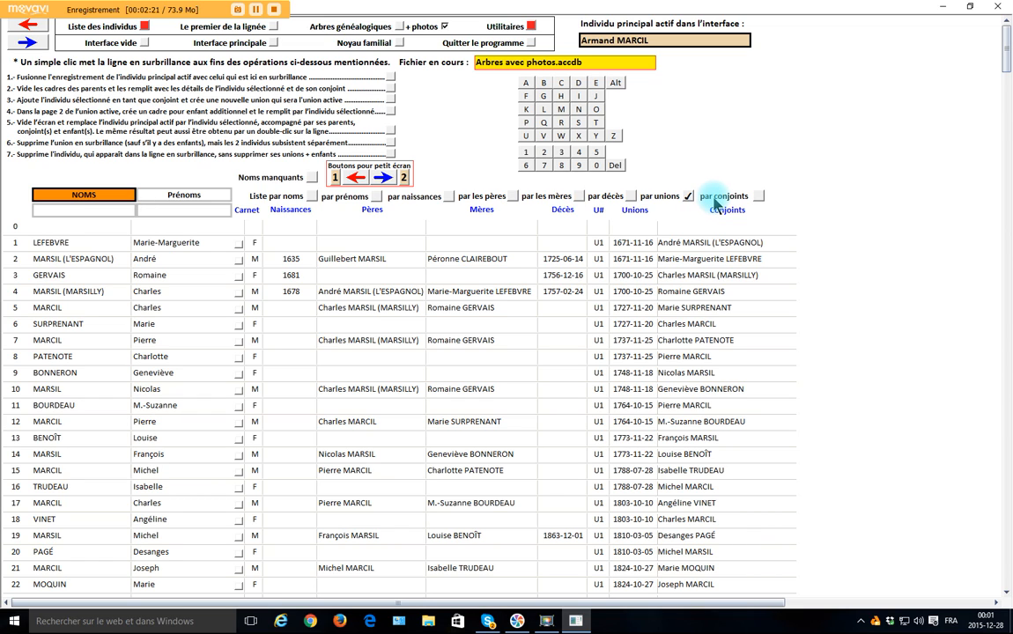
left_click(758, 197)
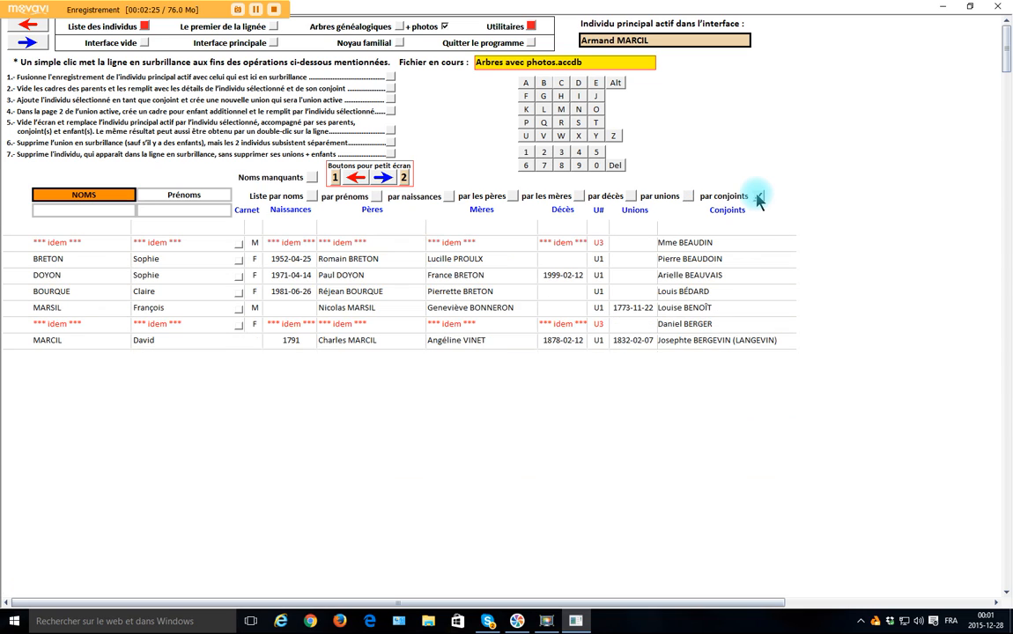